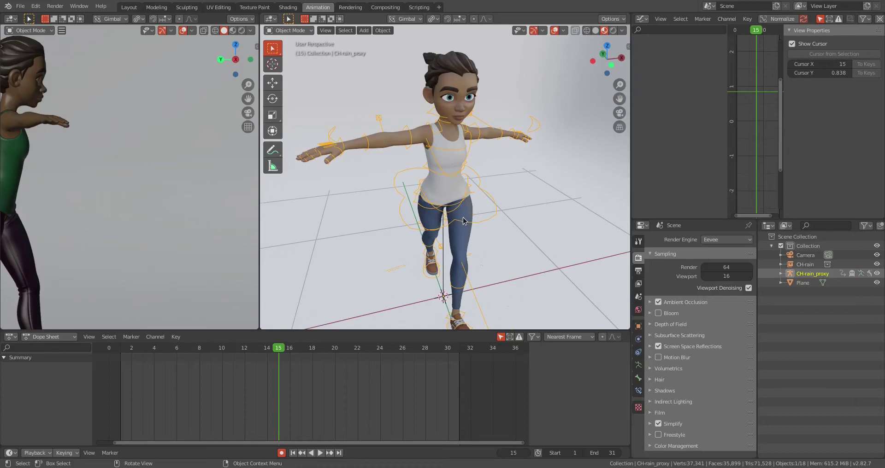
Widen the main 3D viewport over the side view and frame the whole character and floor.
middle_click_drag(469, 207, 472, 225)
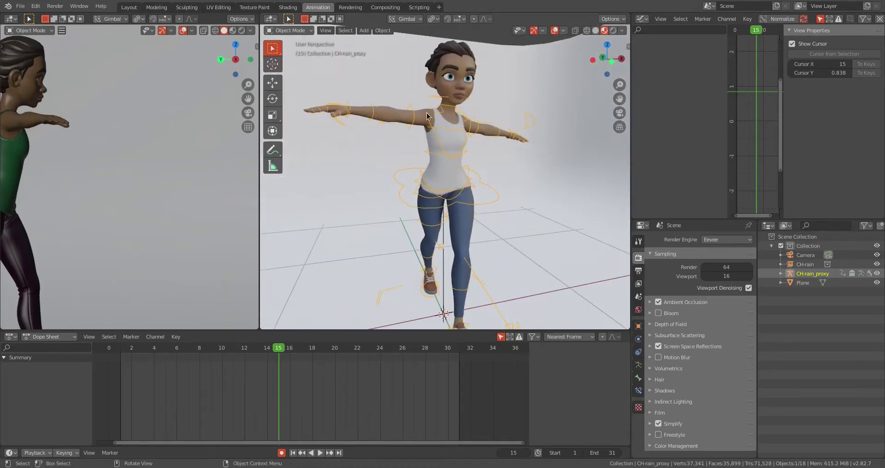
middle_click_drag(465, 131, 411, 50)
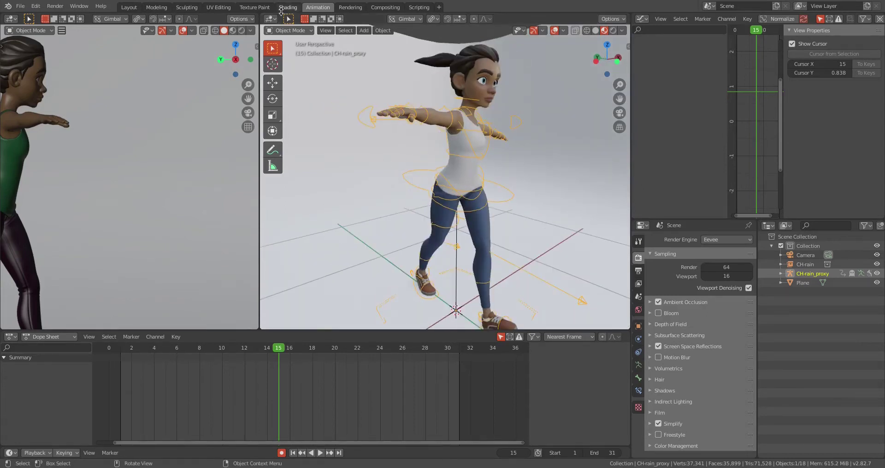
left_click_drag(259, 35, 14, 35)
middle_click_drag(386, 134, 286, 59)
scroll(384, 196, "down", 4)
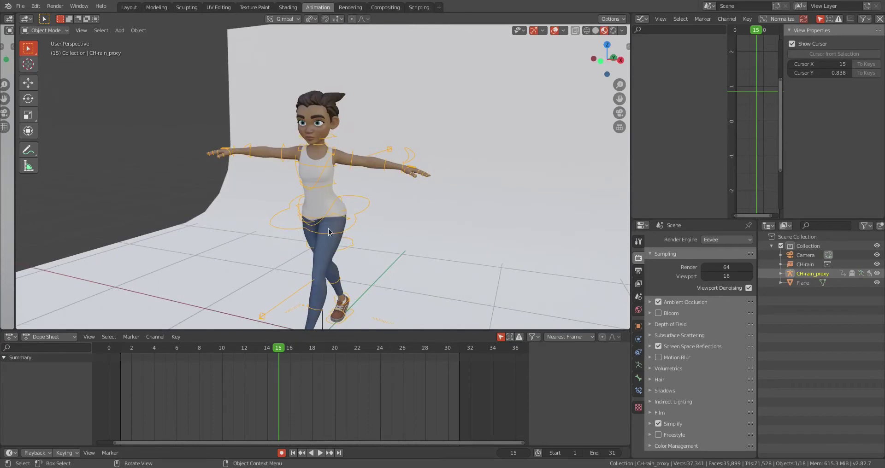
scroll(329, 232, "up", 1)
Switch the rig into Pose Mode and show the armature data properties.
left_click(45, 30)
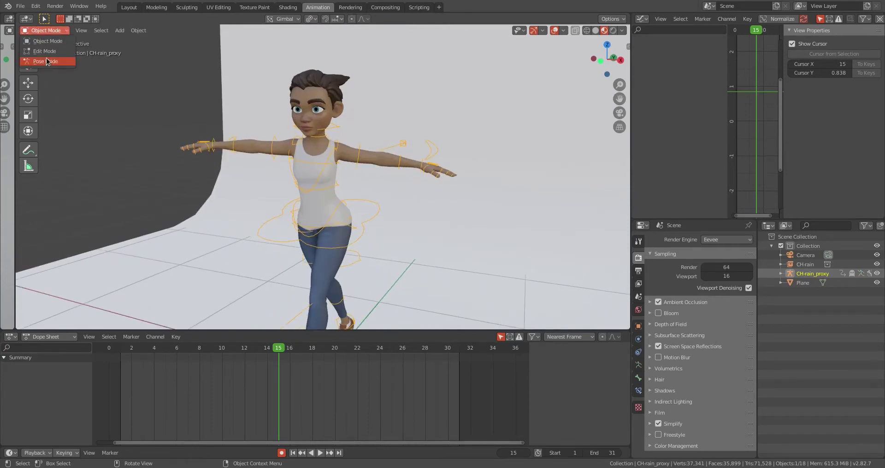
left_click(46, 61)
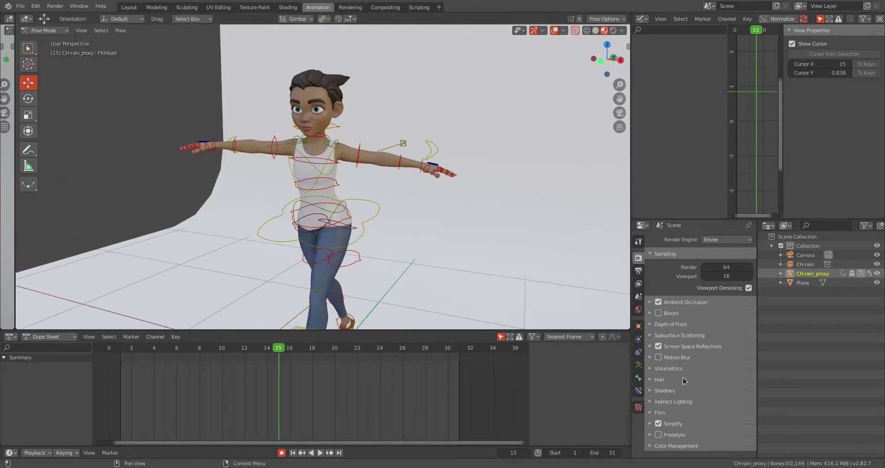
left_click(639, 365)
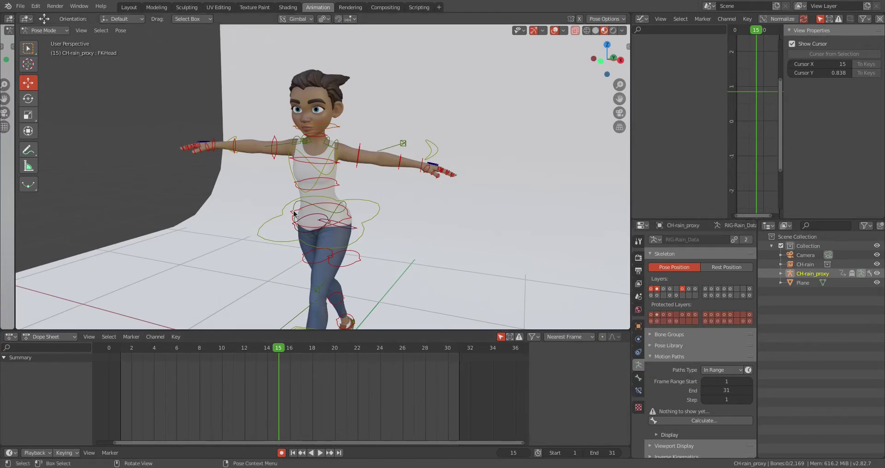
Select the FKSpine bone, collapse Motion Paths and expand the Selection Sets panel.
left_click(350, 215)
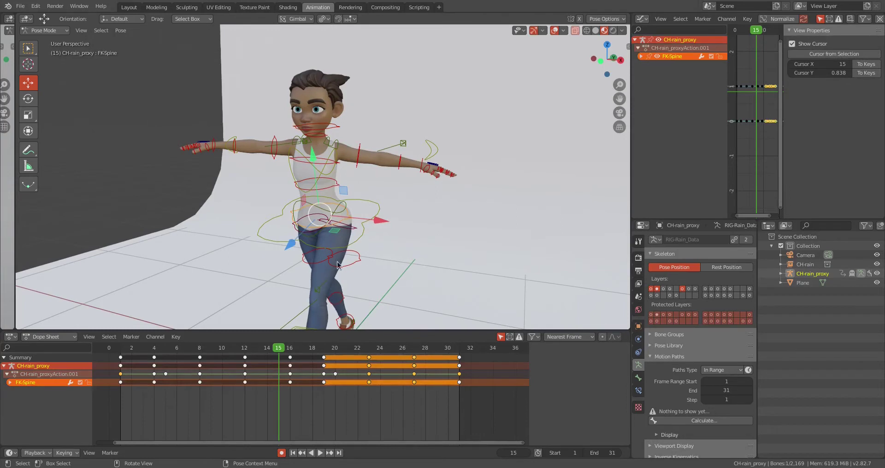
left_click(660, 358)
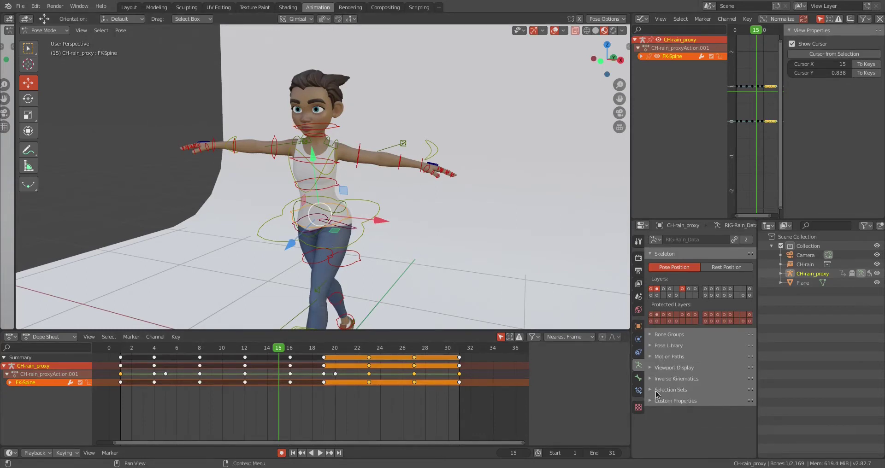
left_click(678, 390)
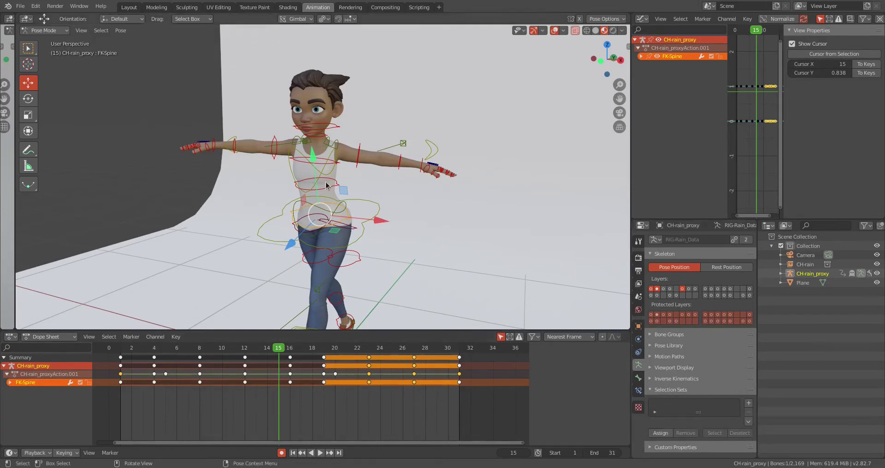
left_click(36, 6)
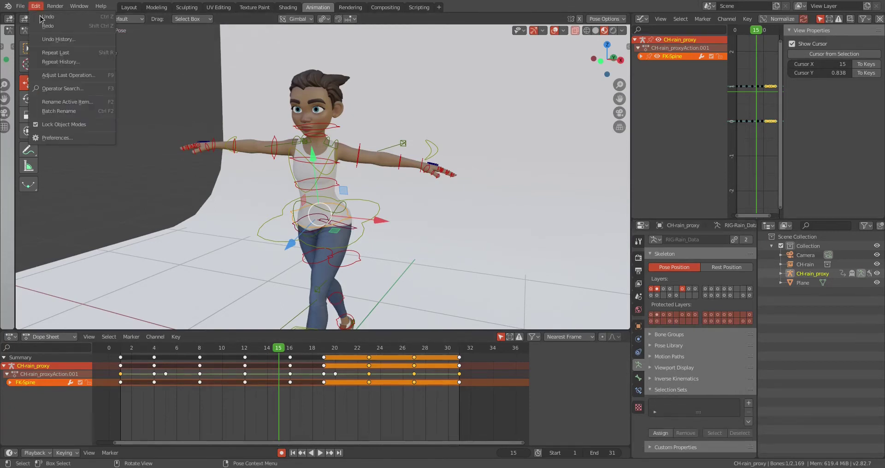
left_click(56, 138)
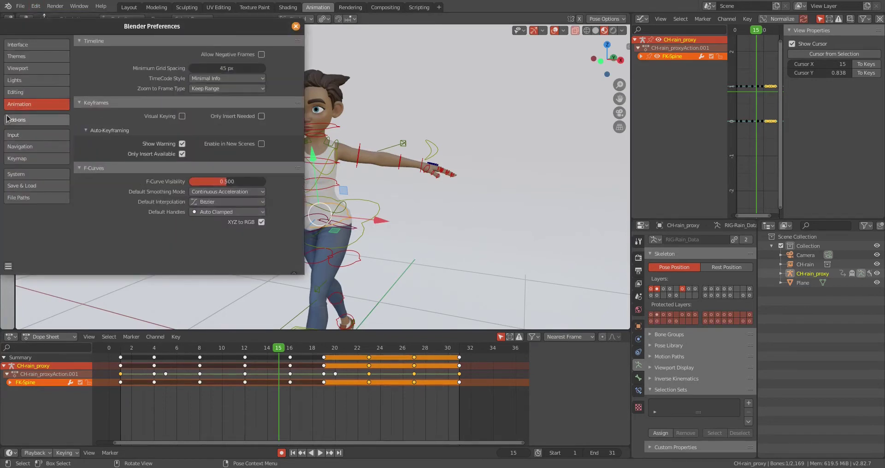
left_click(21, 119)
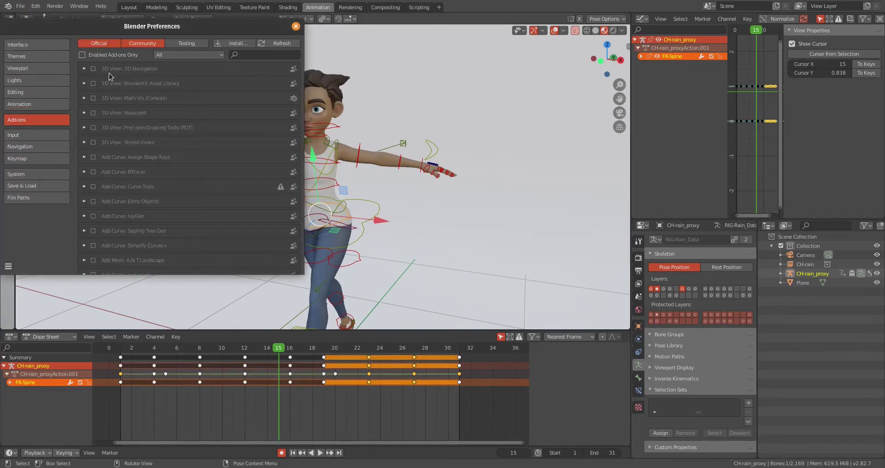
left_click(257, 53)
type("bone")
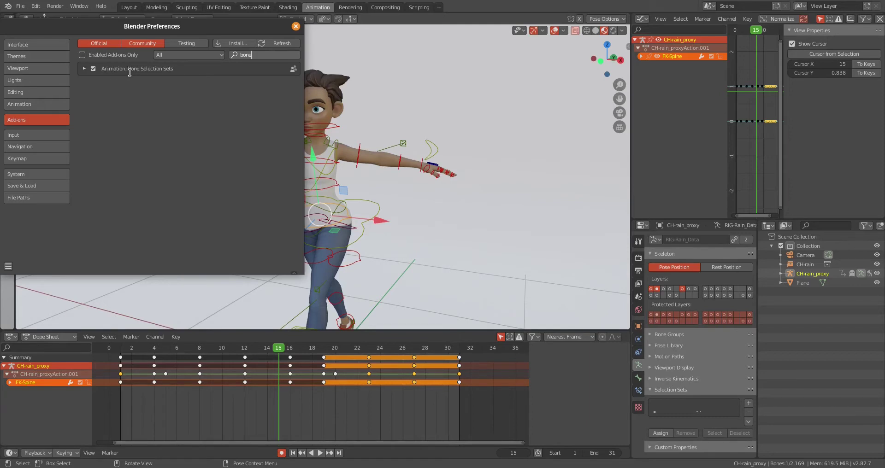
left_click(93, 74)
left_click(94, 69)
left_click(94, 69)
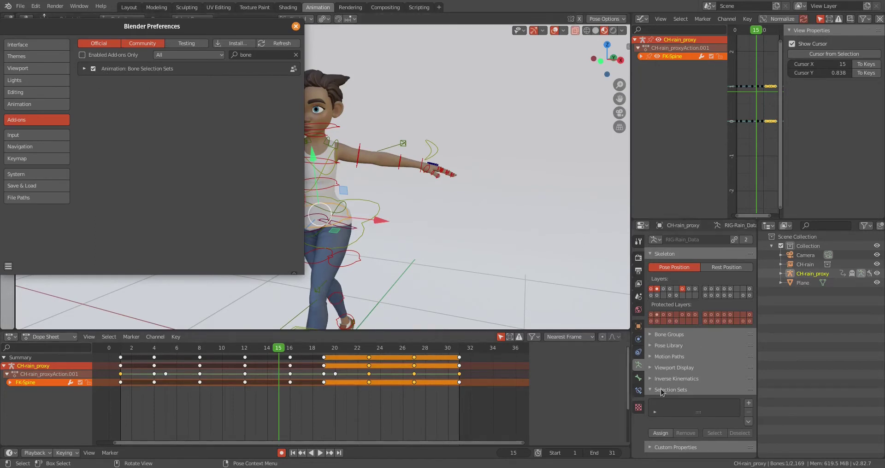
left_click(296, 26)
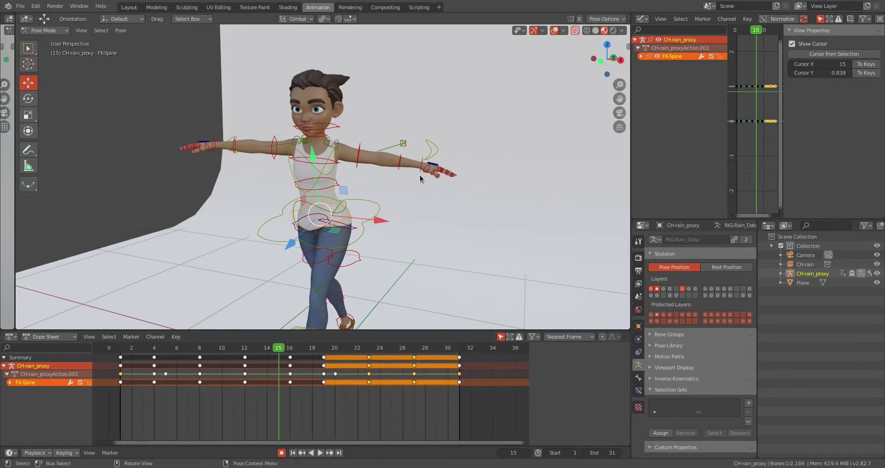
Add three bone selection sets named Face, Arm_L and Arm_R.
middle_click_drag(406, 194, 431, 187)
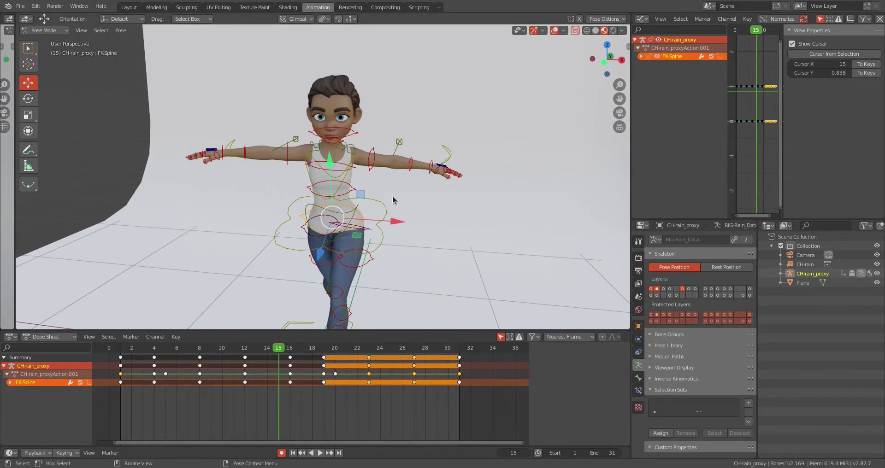
left_click(748, 405)
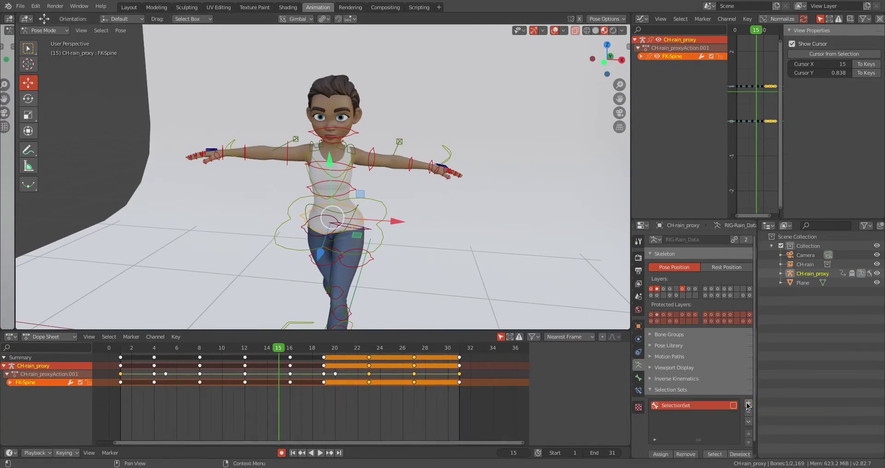
double_click(713, 406)
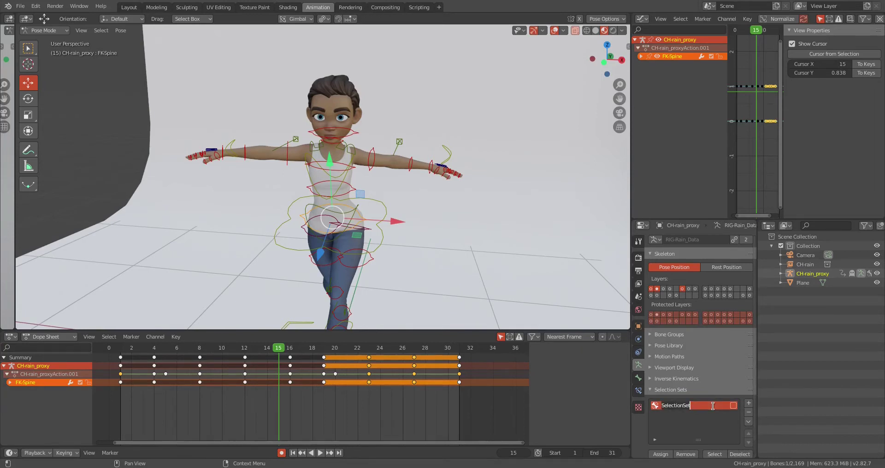
type("Face")
key("Return")
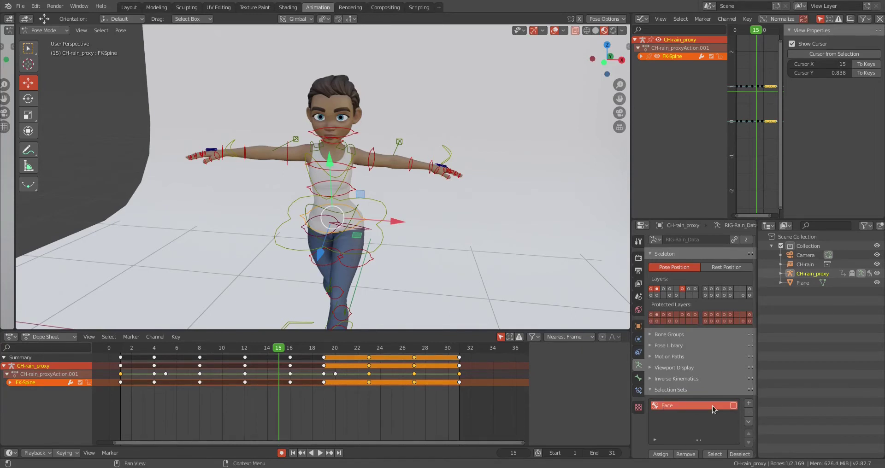
left_click(749, 403)
double_click(699, 415)
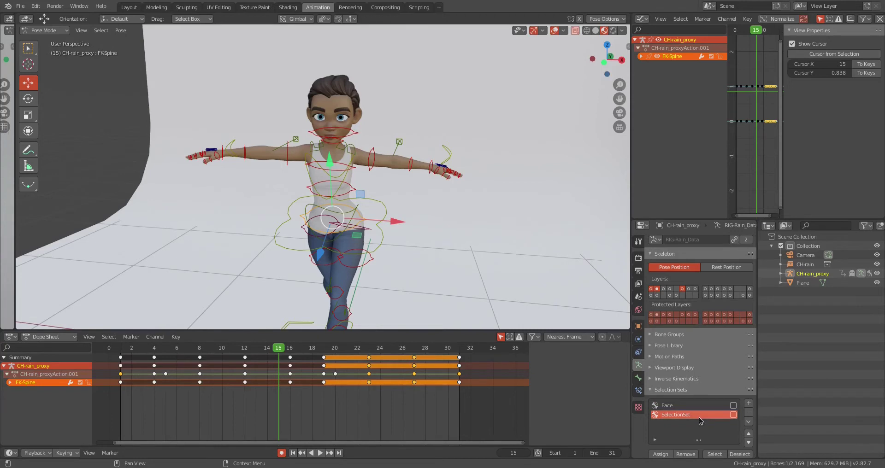
type("Ar")
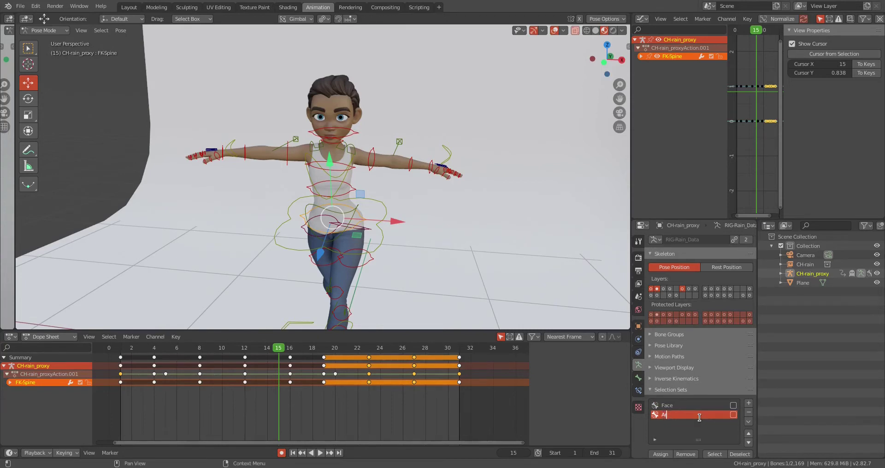
type("m_L")
key("Return")
left_click(748, 403)
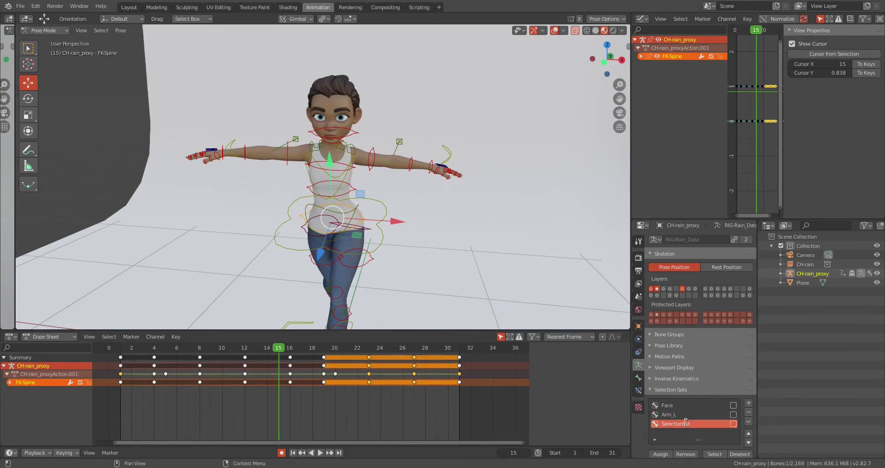
double_click(686, 422)
type("Arm")
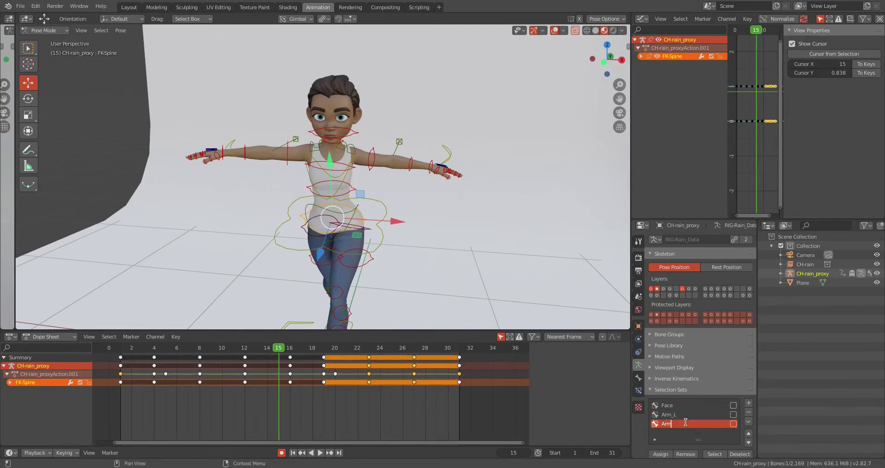
type("_R")
key("Return")
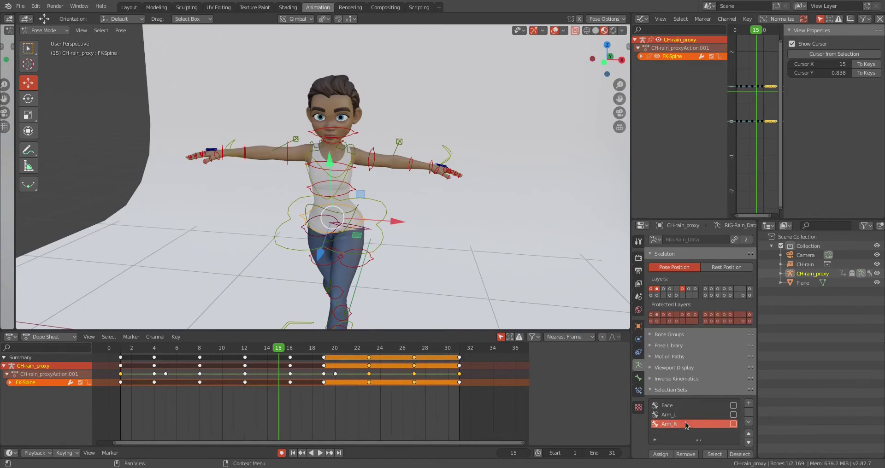
Add two more selection sets named Foot_L and Foot_R.
left_click(749, 403)
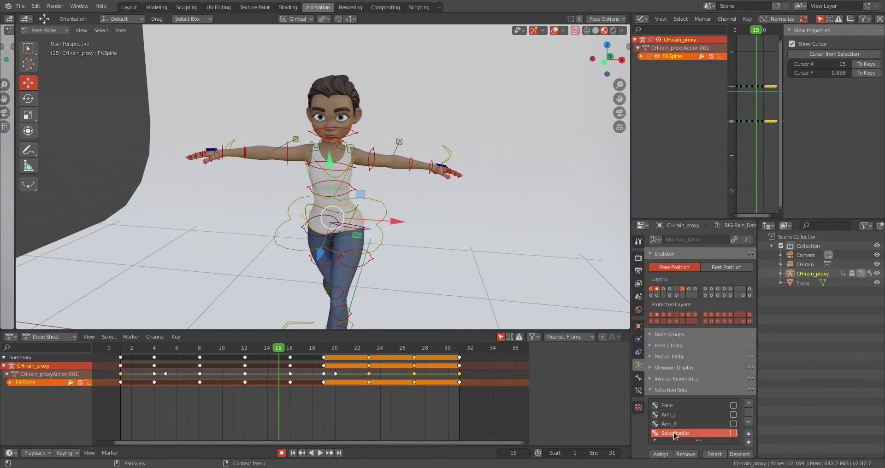
double_click(674, 433)
type("Foot_")
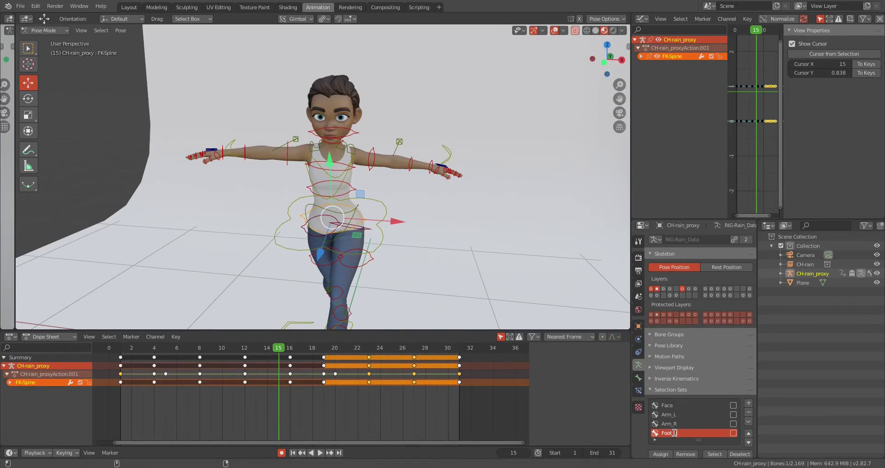
key("Return")
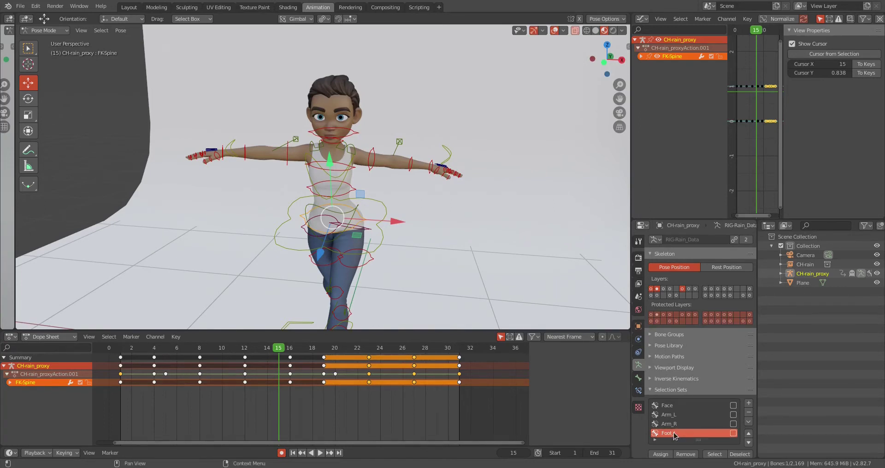
left_click(748, 403)
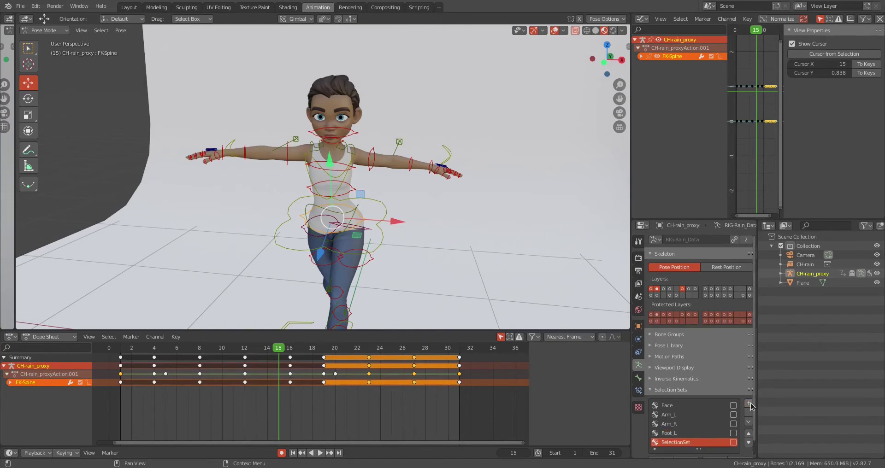
double_click(688, 442)
type("Fo")
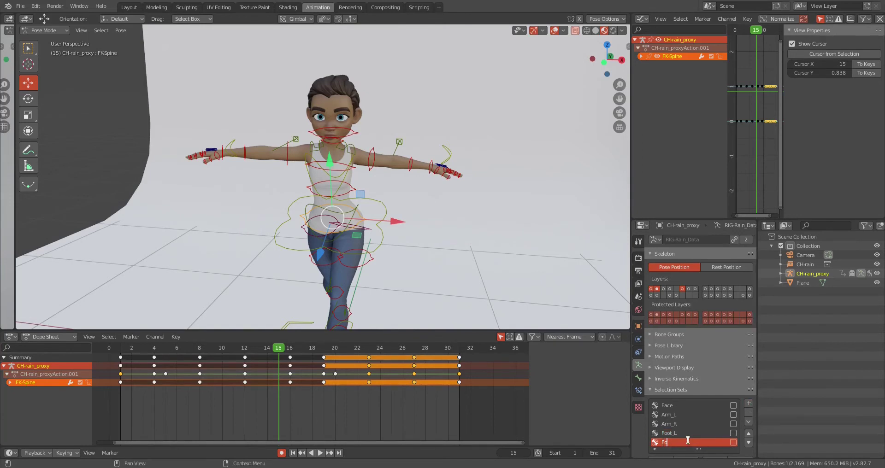
type("ot_R")
key("Return")
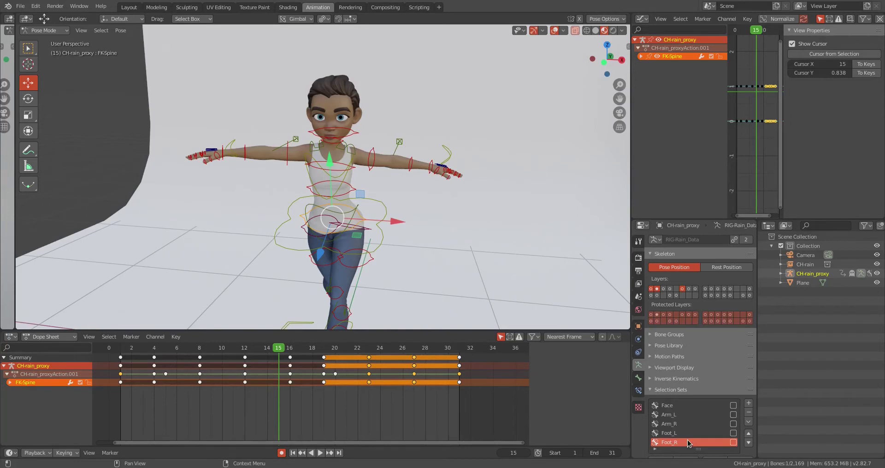
Add the final selection sets named Torso and Head.
left_click(749, 404)
double_click(693, 443)
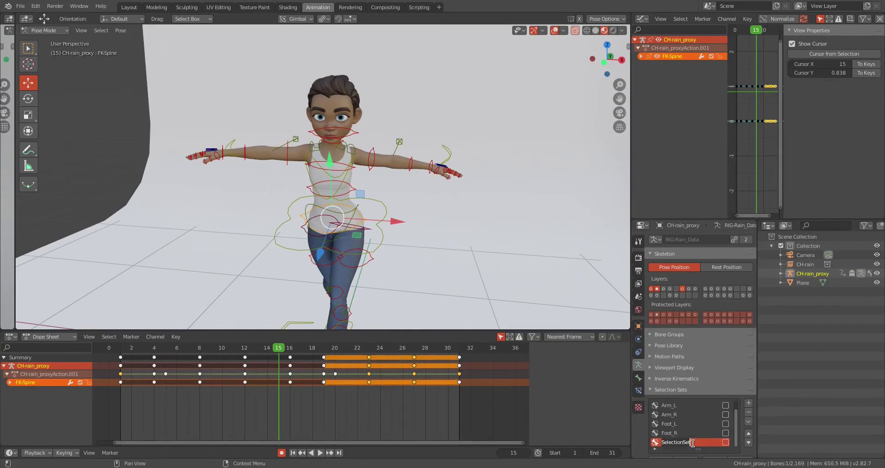
type("Torso")
key("Return")
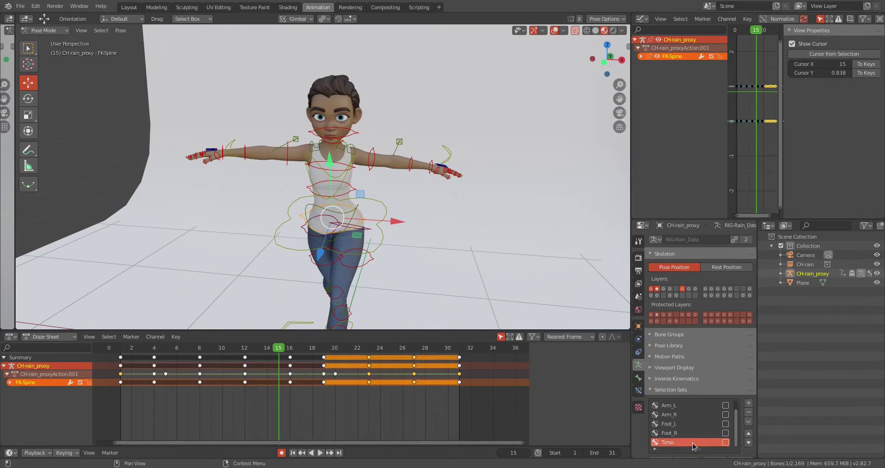
left_click(748, 404)
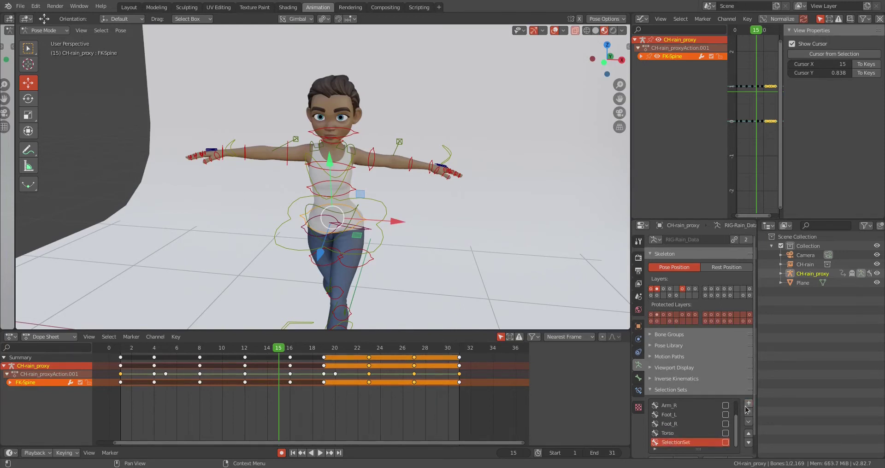
double_click(700, 441)
type("Head")
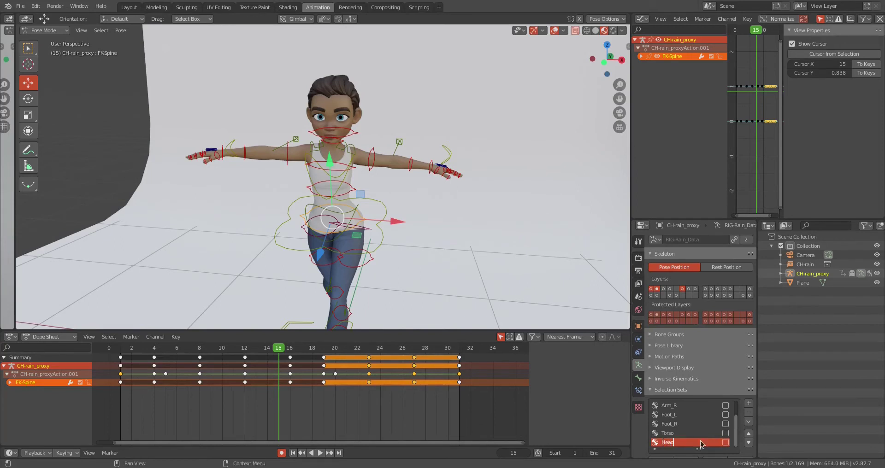
key("Return")
Move the Selection Sets panel above Skeleton and leave Face as the active set.
scroll(703, 435, "up", 2)
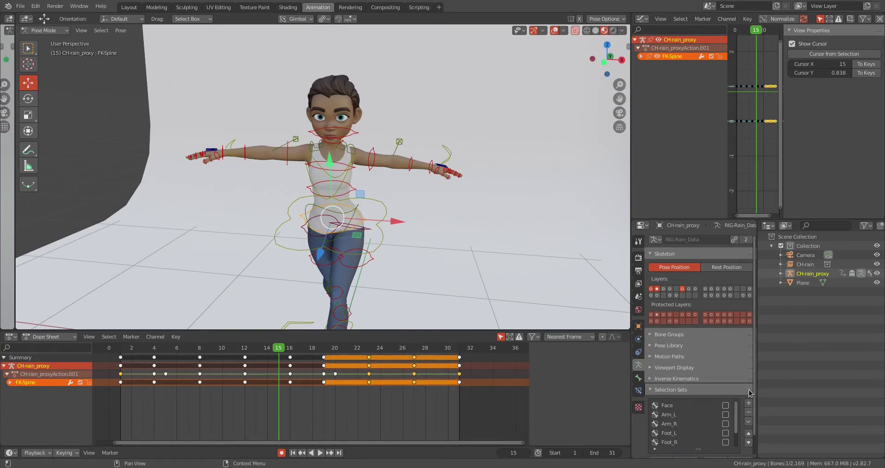
left_click_drag(750, 390, 750, 258)
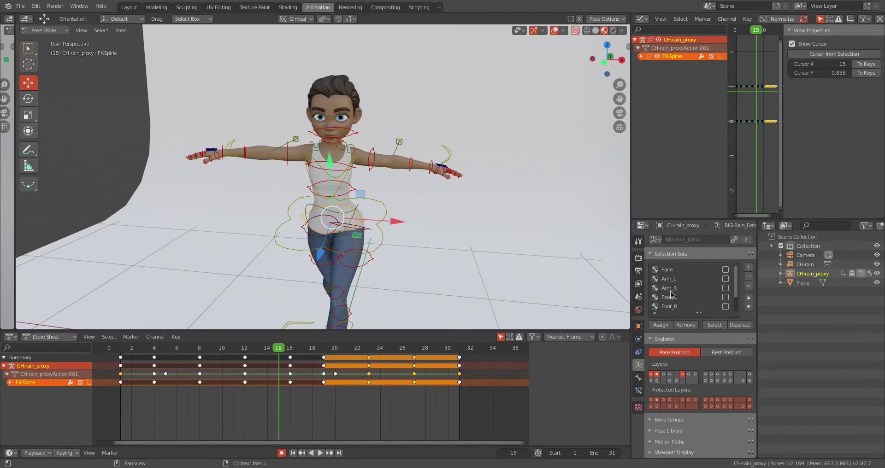
left_click(669, 270)
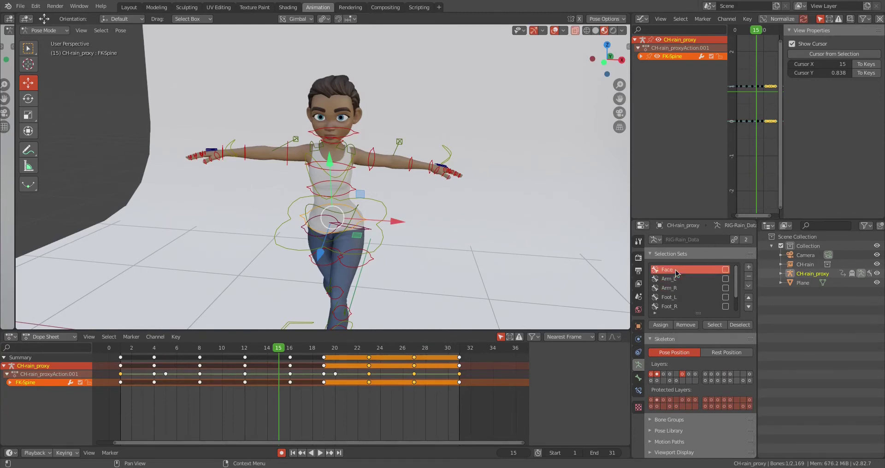
left_click(690, 297)
left_click(706, 279)
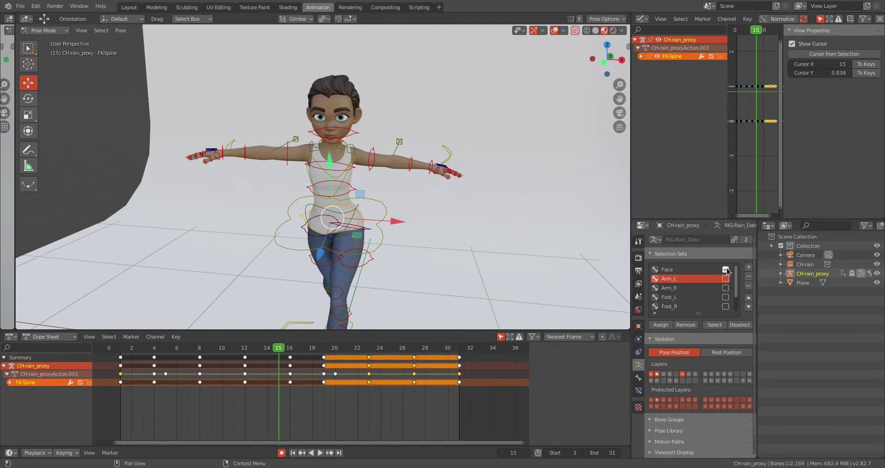
left_click(726, 270)
left_click(668, 270)
left_click(678, 286)
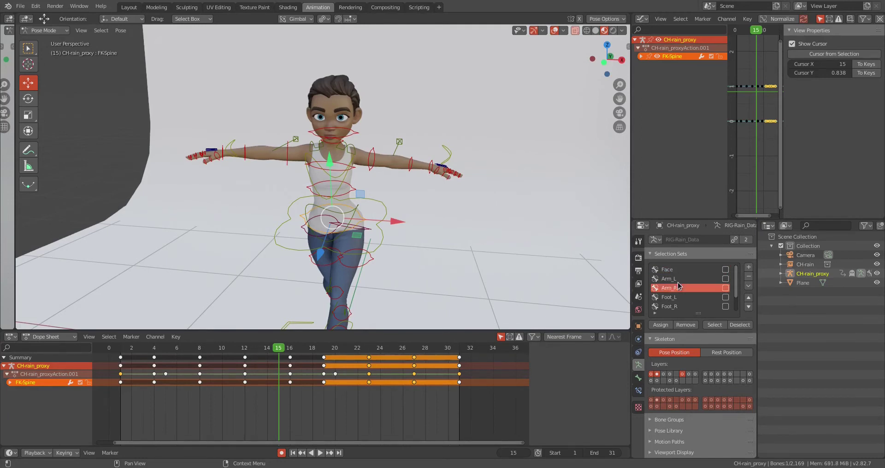
left_click(672, 272)
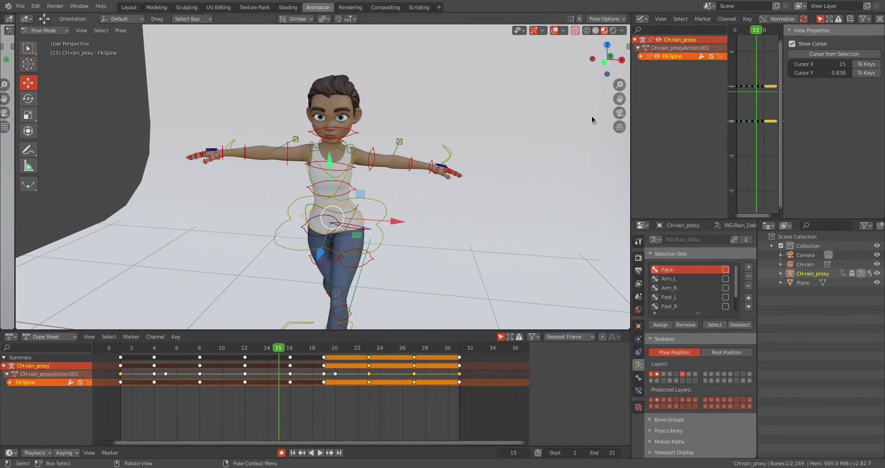
In the CloudRig sidebar, show the primary face layer and hide finger, IK, FK and ponytail layers.
key("n")
scroll(609, 134, "down", 5)
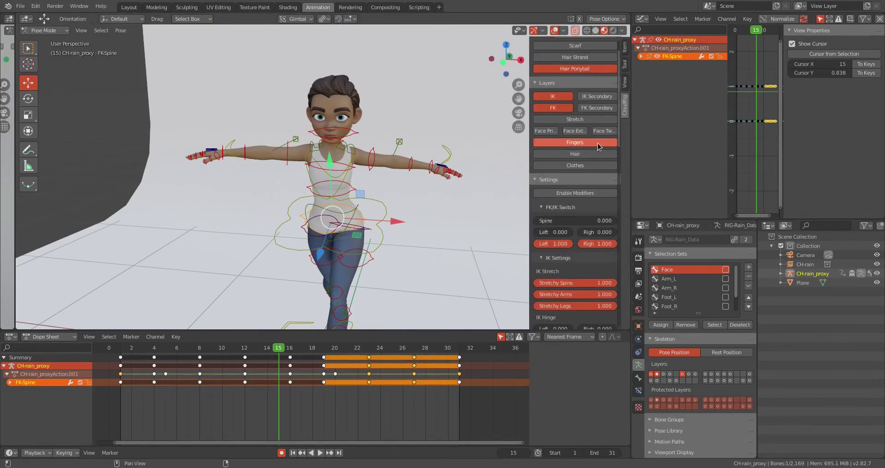
scroll(571, 136, "up", 2)
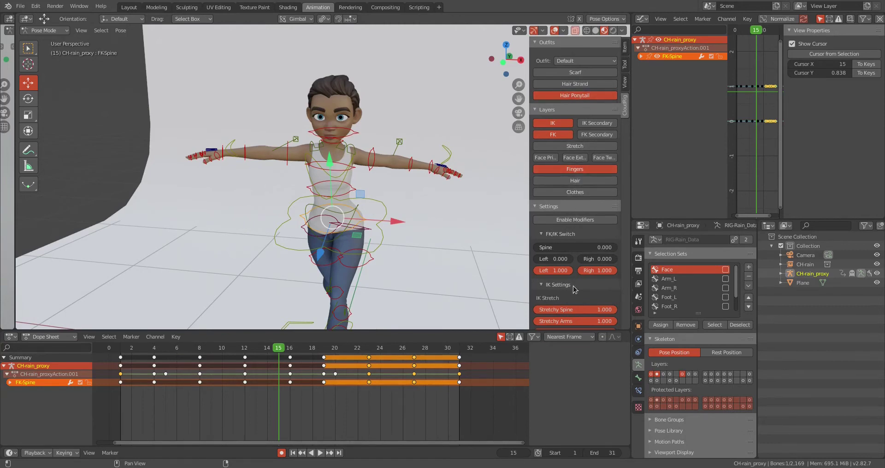
left_click(557, 159)
left_click(567, 171)
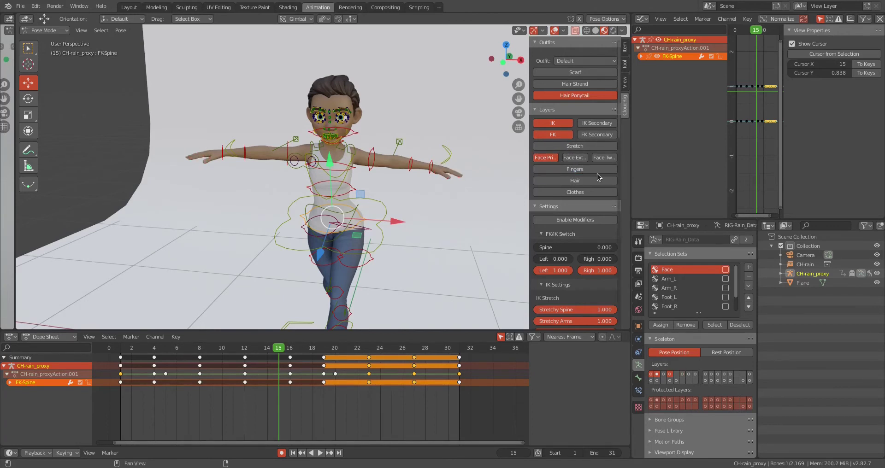
scroll(597, 173, "down", 1)
scroll(593, 189, "up", 1)
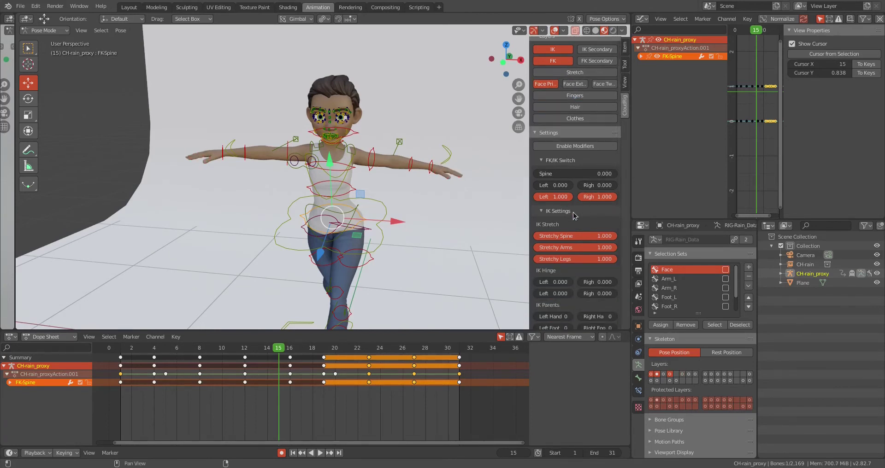
scroll(586, 205, "down", 3)
scroll(583, 211, "up", 3)
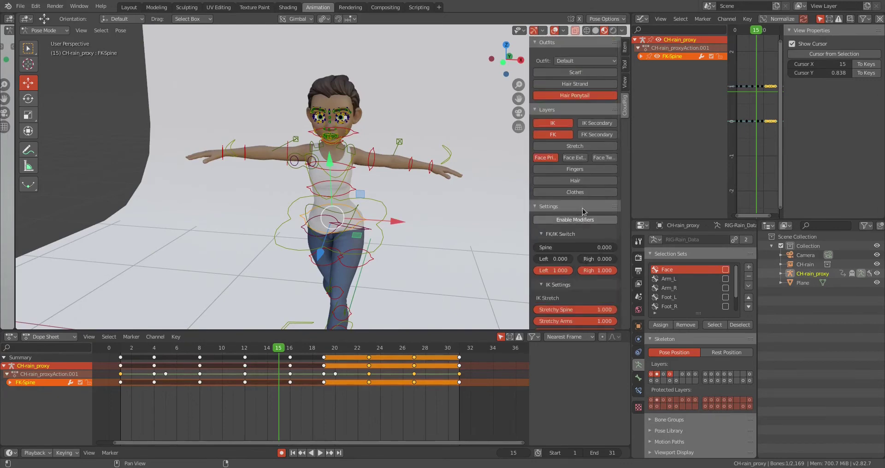
left_click(560, 125)
left_click(559, 134)
left_click(574, 96)
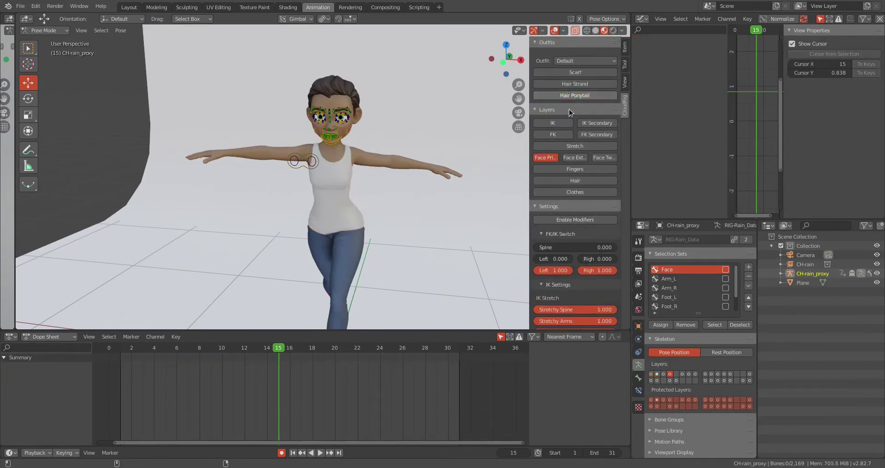
scroll(337, 146, "up", 3)
scroll(378, 120, "down", 4)
Show the extra and tweak face layers and box-select all face bones on the head.
middle_click_drag(378, 121, 380, 154)
left_click_drag(343, 155, 189, 77)
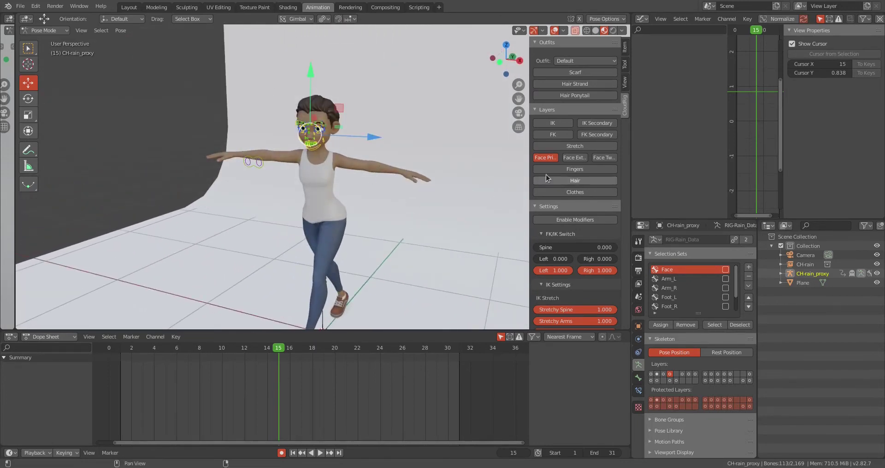
left_click(575, 158)
left_click(604, 158)
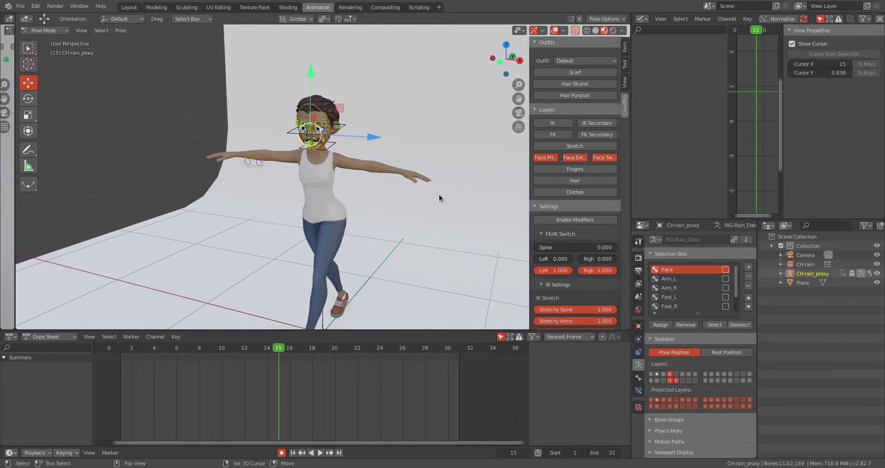
left_click(420, 217)
left_click_drag(432, 221, 198, 50)
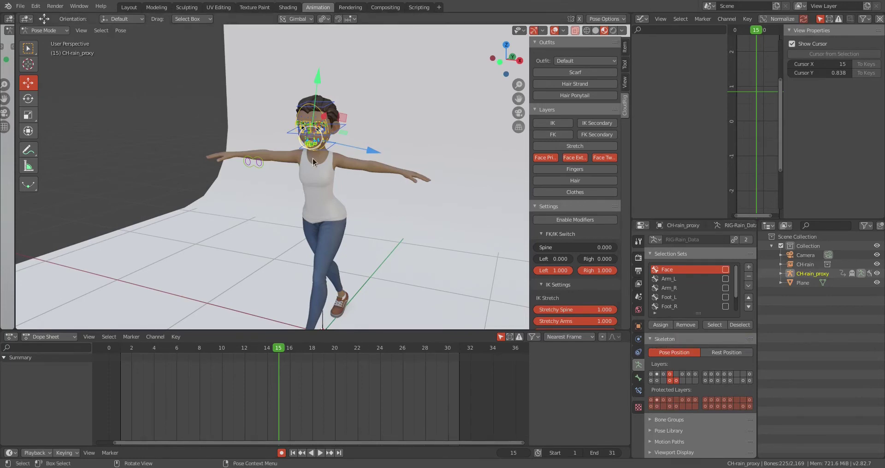
left_click_drag(419, 218, 198, 54)
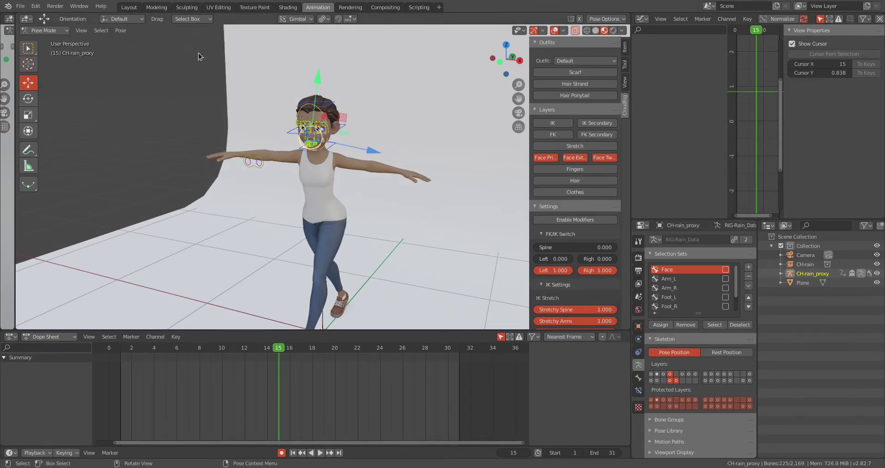
Assign the face bones to the Face set and test its Select and Deselect.
left_click(661, 325)
left_click(277, 188)
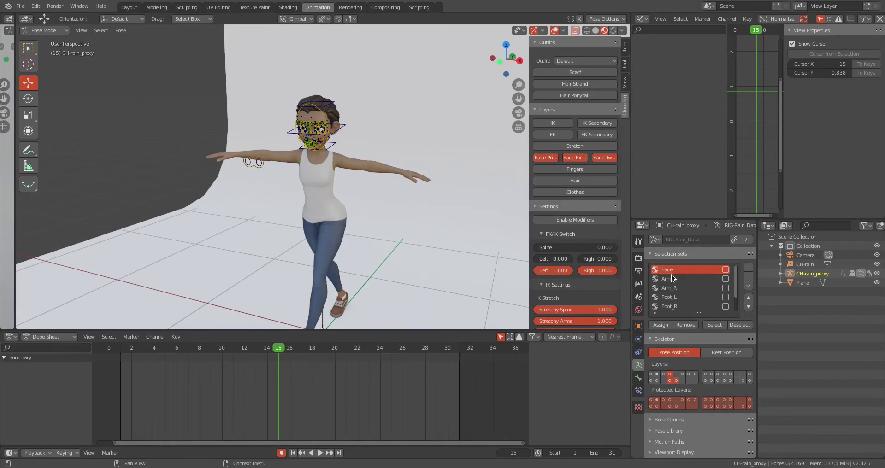
left_click(715, 325)
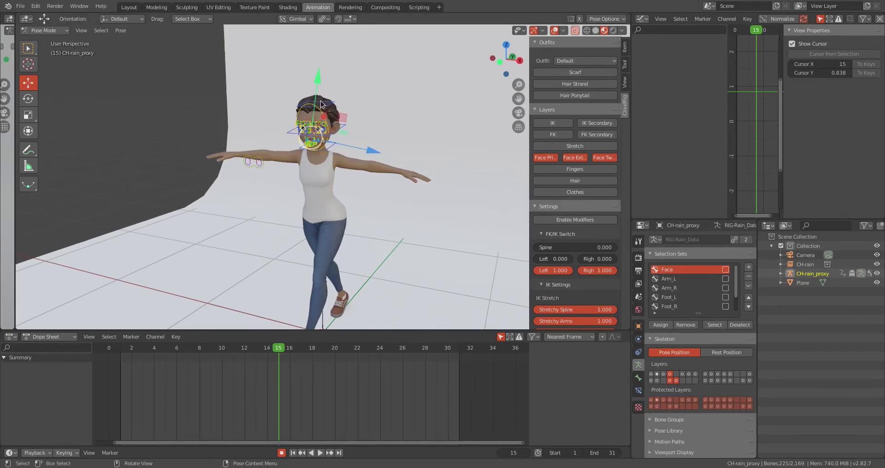
left_click(416, 233)
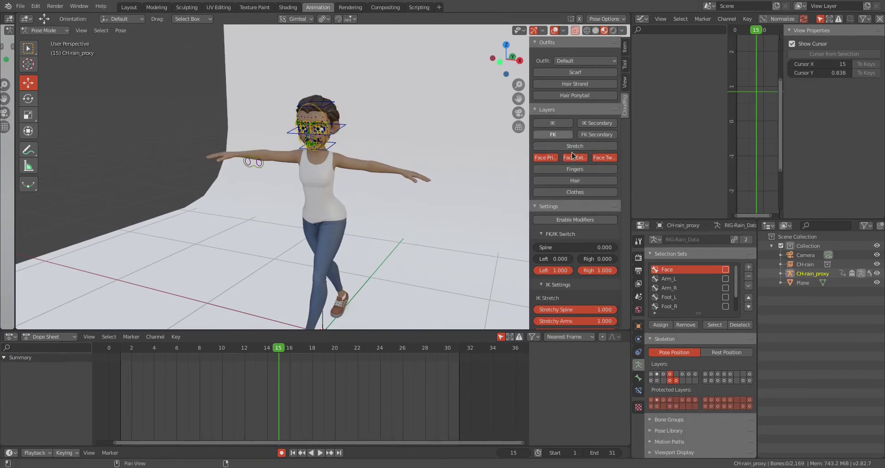
left_click(552, 125)
Hide the primary, extra and tweak face control layers.
left_click(545, 158)
left_click(574, 157)
left_click(592, 159)
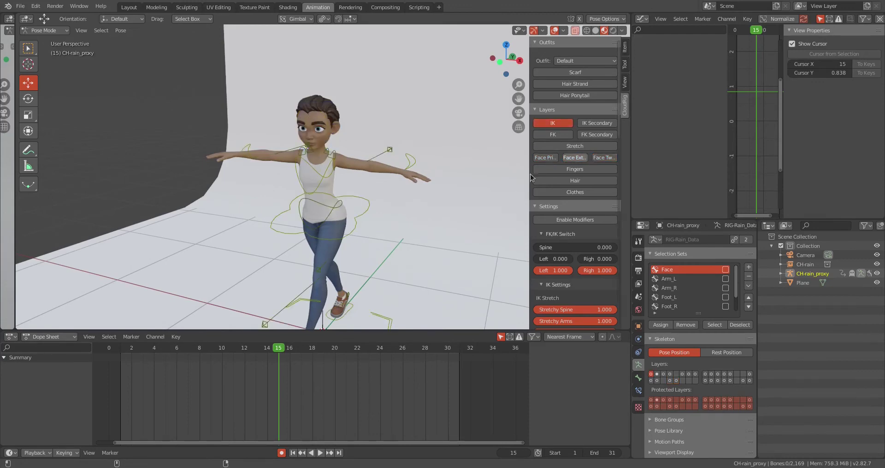
scroll(453, 114, "up", 4)
Select the left foot master, shin pole and foot roll controls in solid shading and pick Foot_L.
left_click(444, 113)
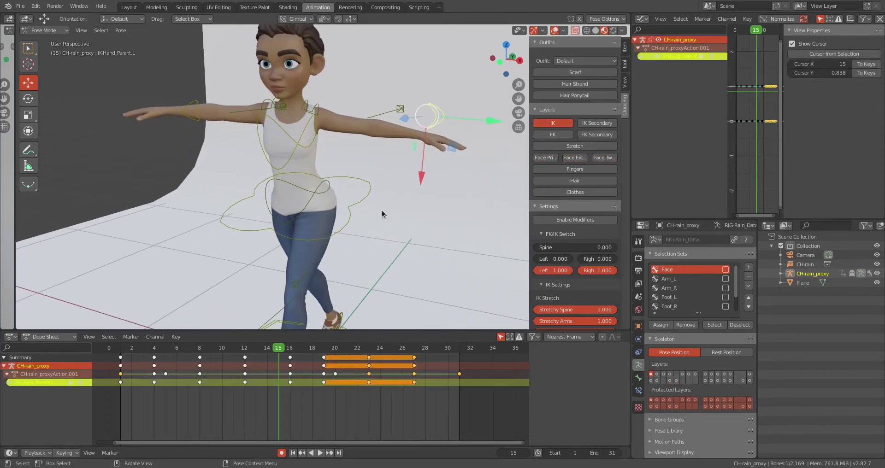
middle_click_drag(385, 213, 346, 190, "shift")
left_click(311, 209)
middle_click_drag(303, 222, 245, 198)
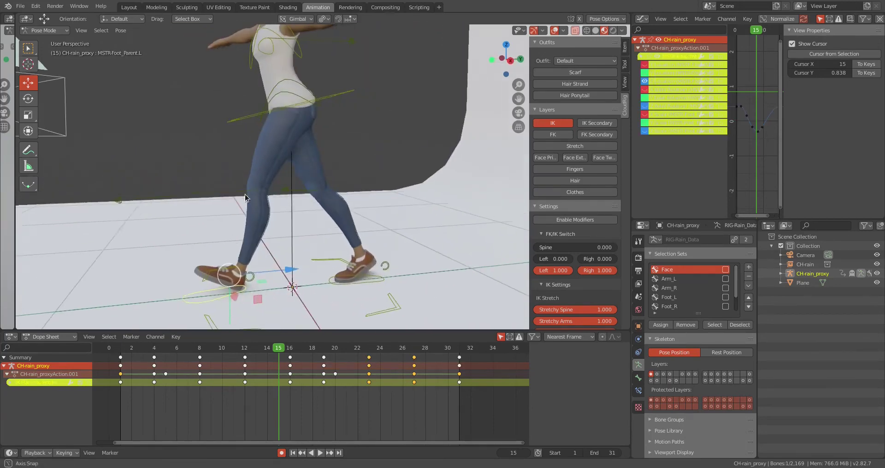
left_click(120, 198, "shift")
middle_click_drag(121, 199, 308, 270)
left_click(271, 282, "shift")
middle_click_drag(461, 138, 443, 156)
left_click(597, 31)
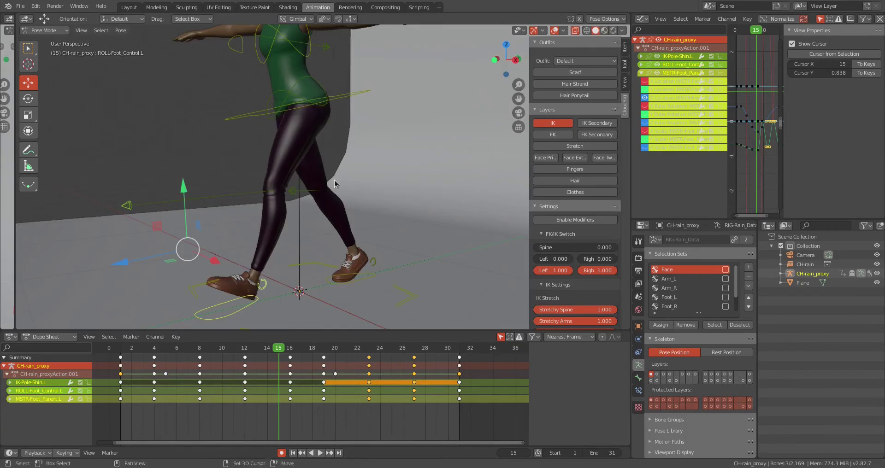
middle_click_drag(334, 180, 307, 226)
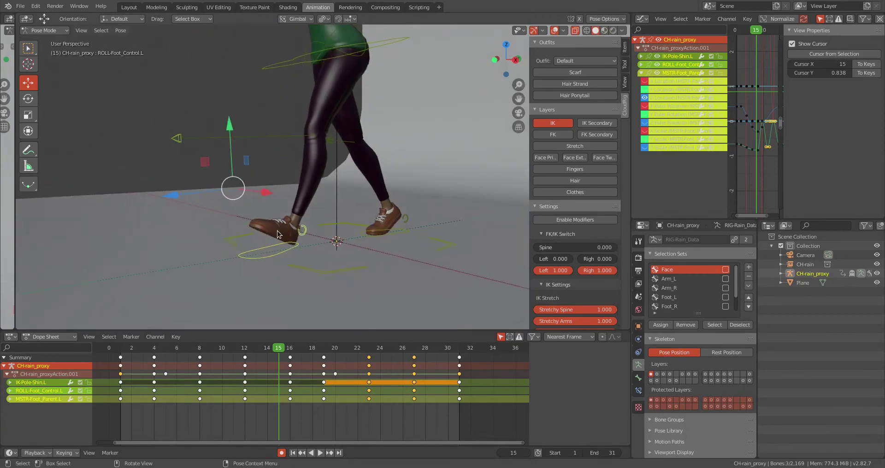
left_click(684, 299)
Select the right foot roll, foot parent and shin pole bones and make Foot_R active.
middle_click_drag(351, 240, 318, 231)
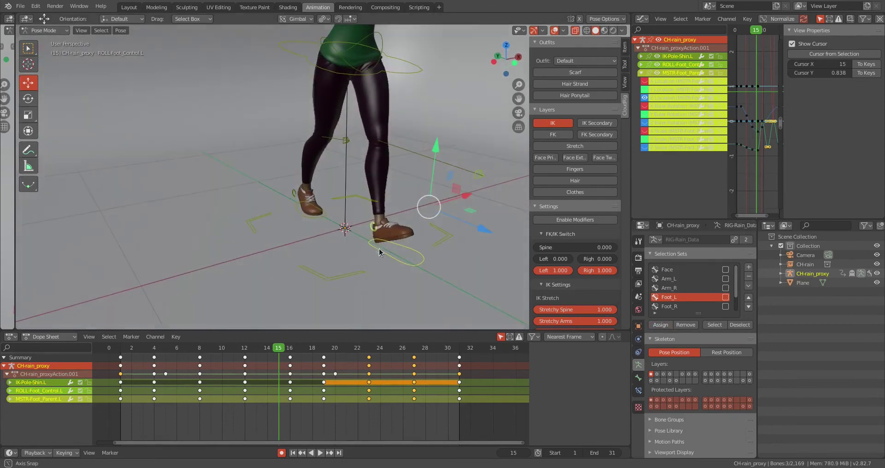
left_click(312, 221)
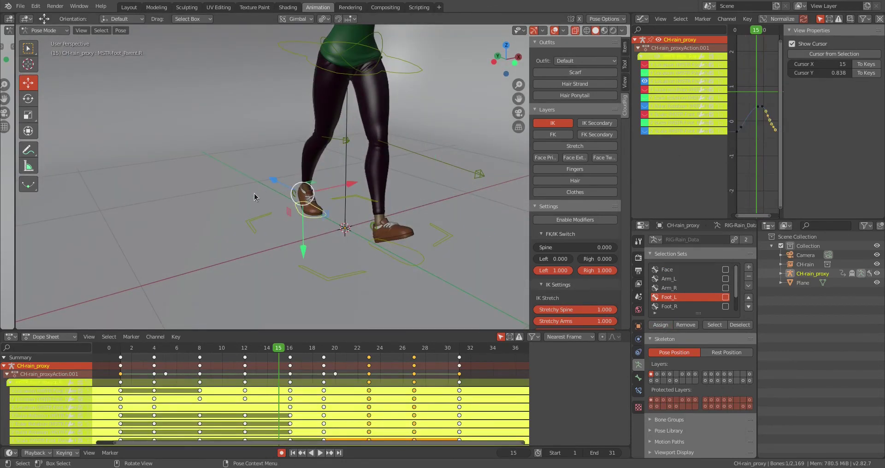
left_click(280, 193)
left_click(300, 197)
scroll(201, 166, "up", 3)
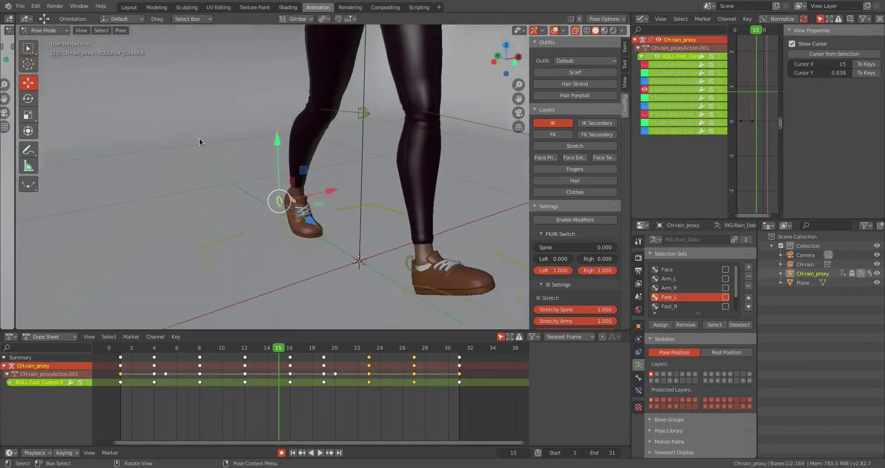
left_click(314, 230, "shift")
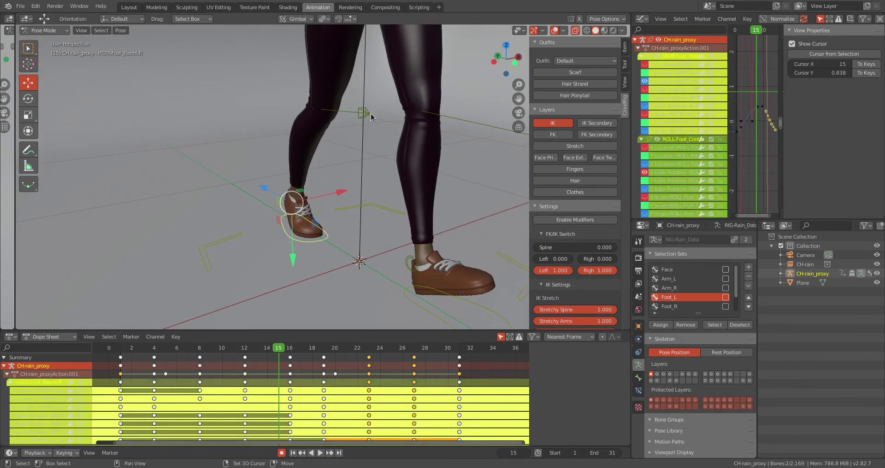
left_click(371, 114, "shift")
left_click(669, 307)
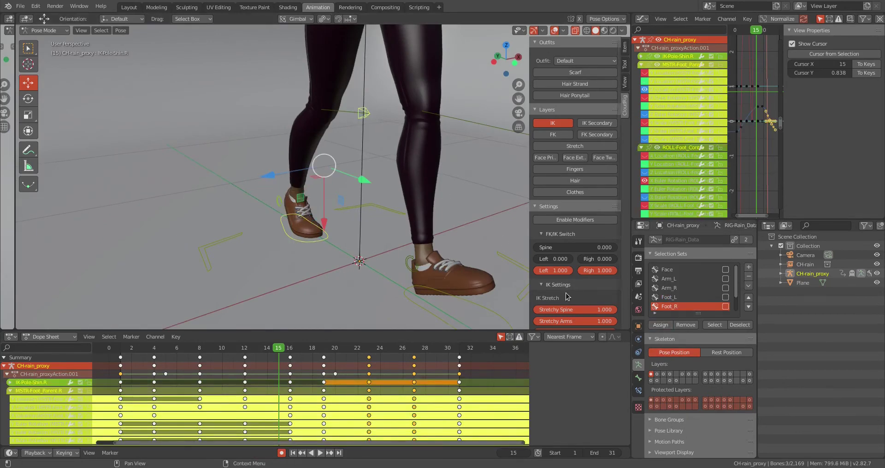
scroll(369, 175, "down", 3)
middle_click_drag(369, 175, 388, 138)
scroll(396, 141, "up", 2)
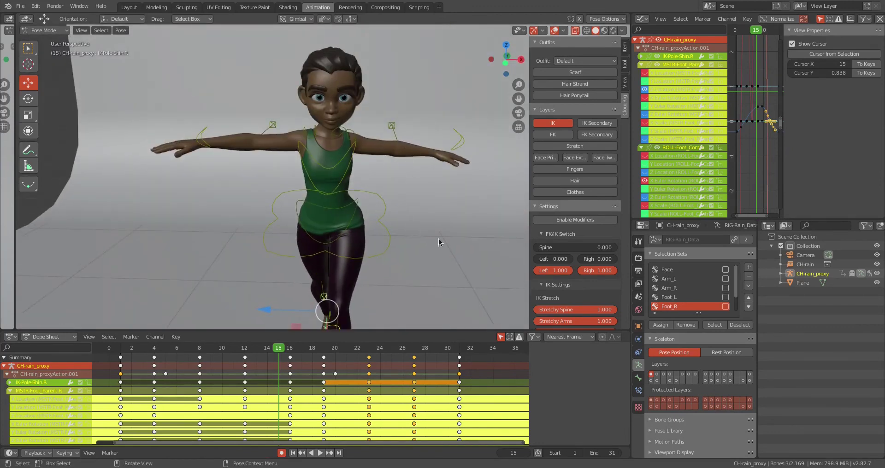
Make Torso the active set, select the hips control and show the FK bone layer.
left_click(389, 237)
scroll(387, 231, "up", 3)
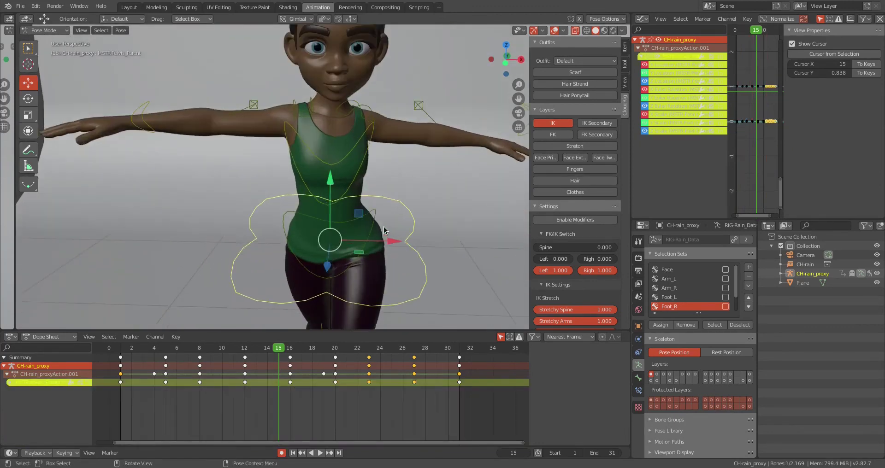
middle_click_drag(383, 226, 419, 195)
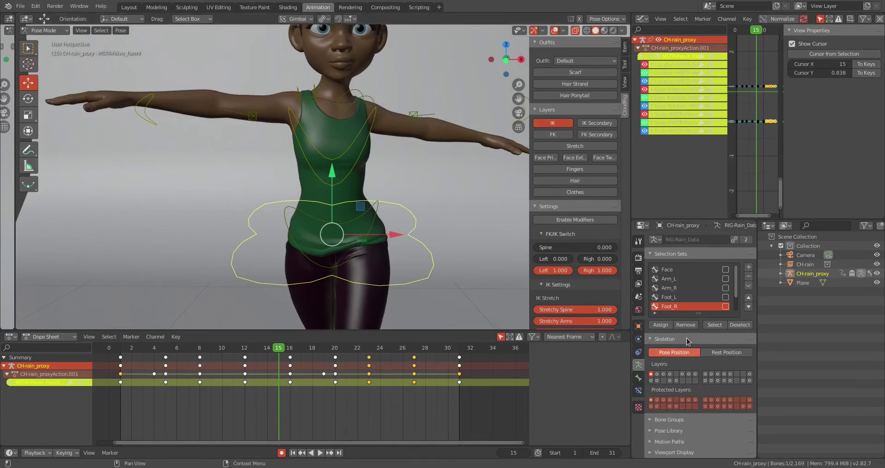
scroll(676, 295, "down", 2)
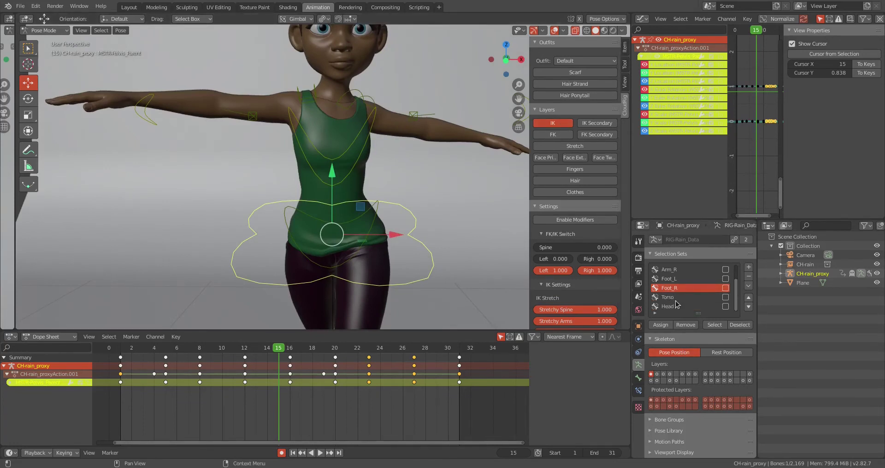
left_click(671, 298)
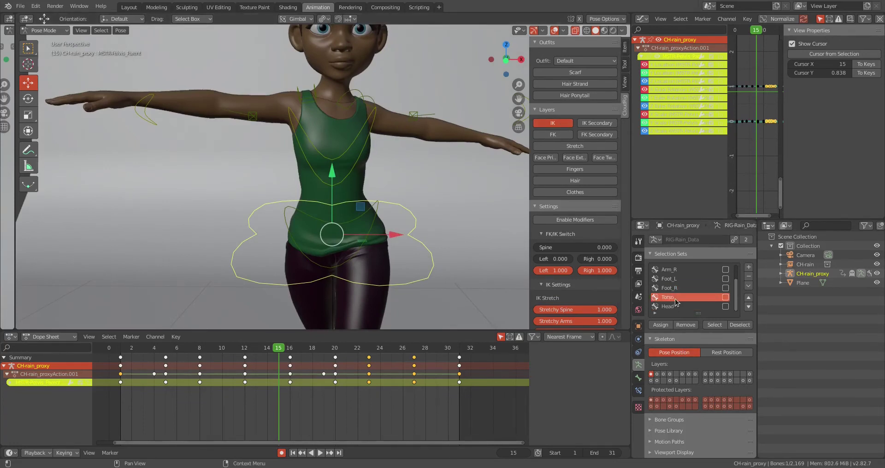
left_click(378, 216)
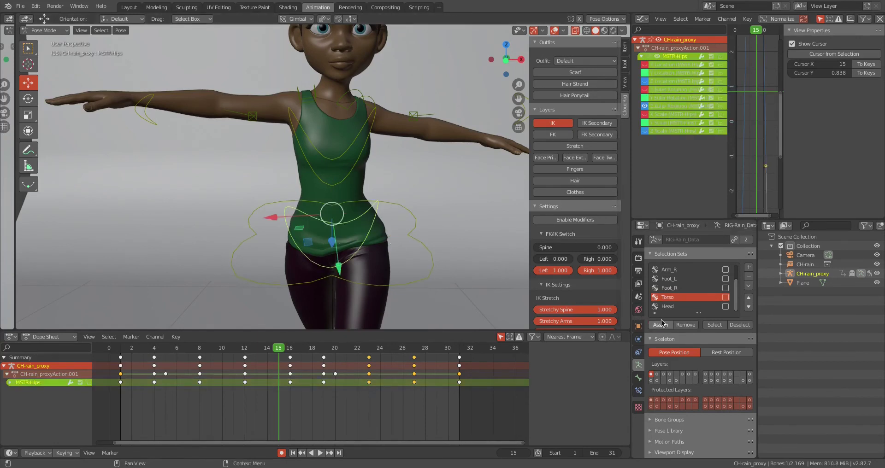
left_click(565, 134)
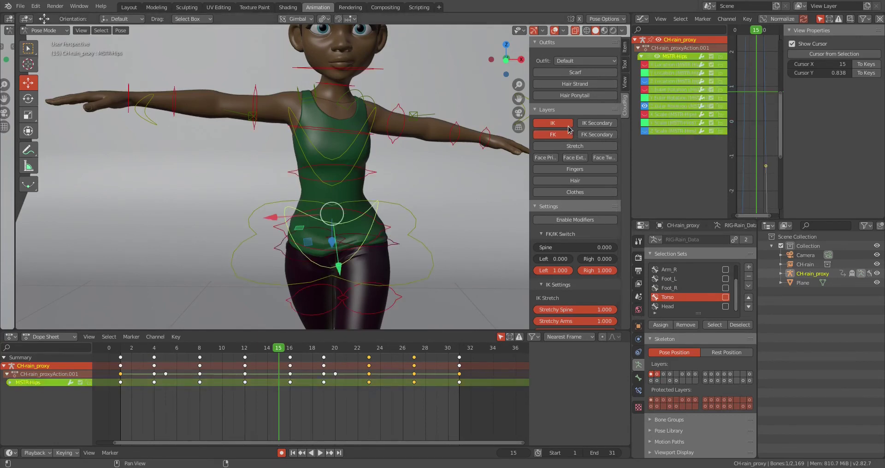
Add FK-Spine, FK-RibCage and FK-Chest, assign them to Torso, then deselect all.
left_click(409, 185)
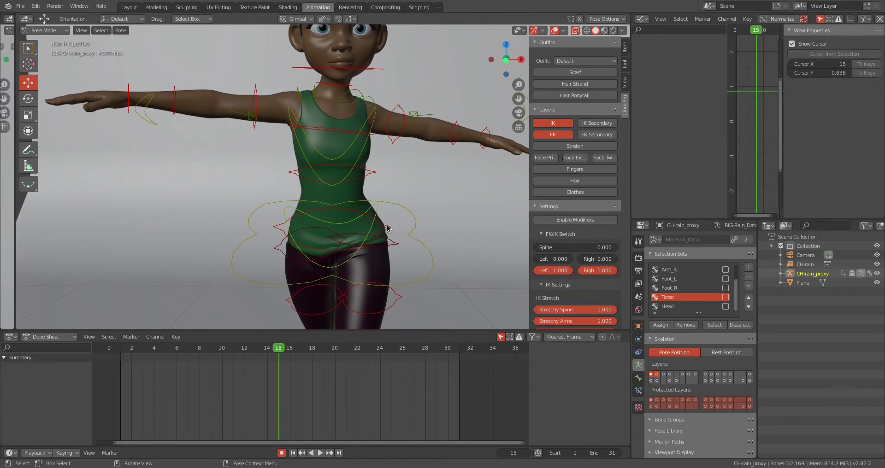
left_click(390, 228)
left_click(372, 144, "shift")
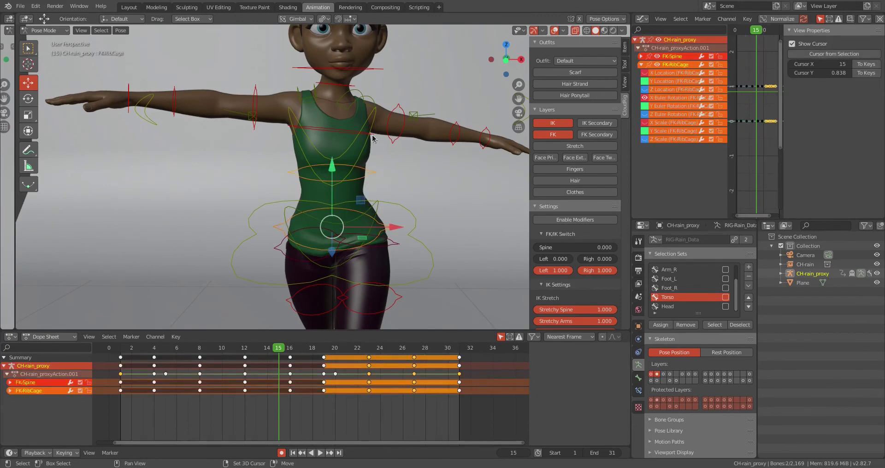
left_click(381, 172, "shift")
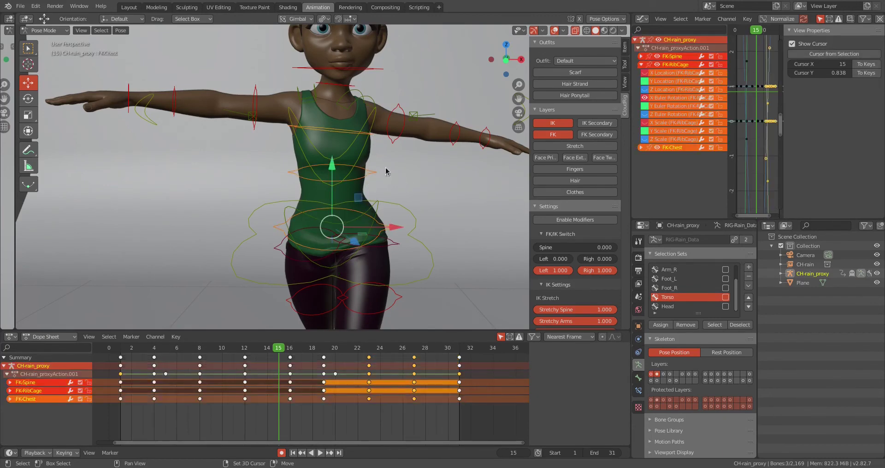
left_click(659, 325)
scroll(412, 203, "down", 2)
left_click(463, 219)
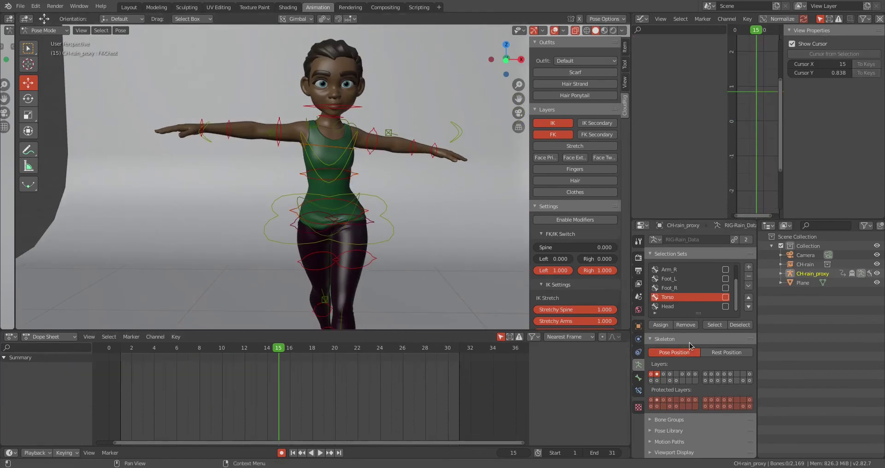
Test Select on the Torso set, then on Foot_L after clearing the selection.
left_click(715, 325)
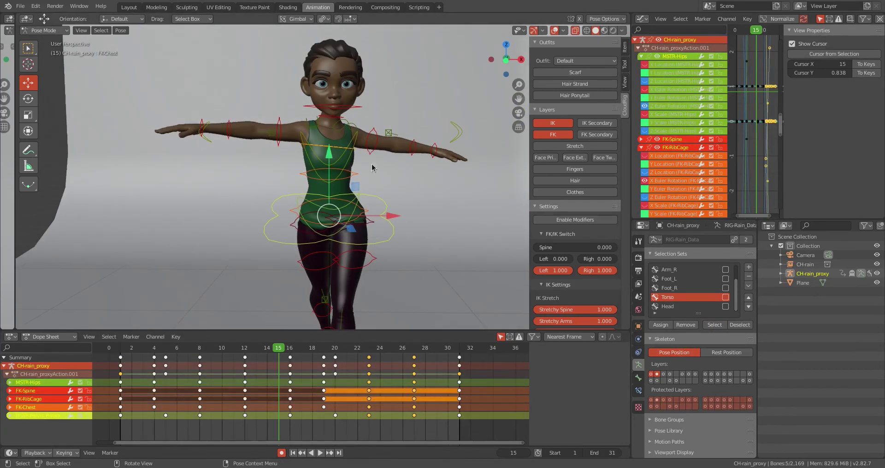
scroll(408, 233, "down", 3)
middle_click_drag(407, 233, 378, 237)
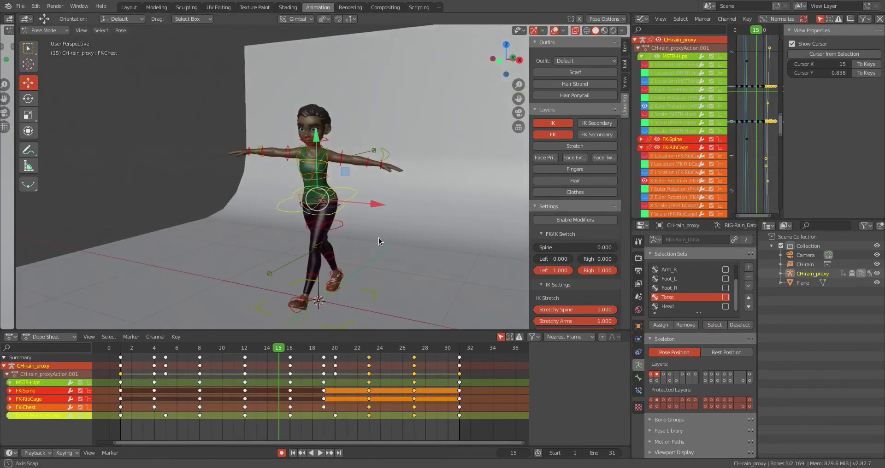
left_click(667, 280)
left_click(715, 326)
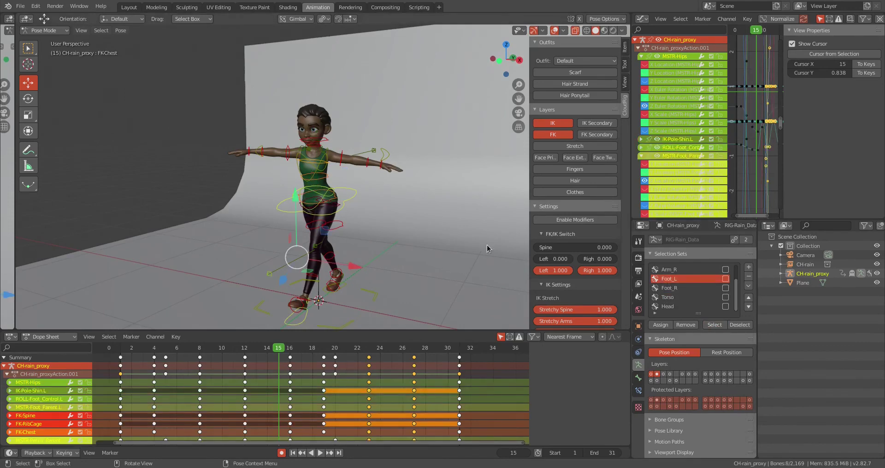
left_click(487, 245)
left_click(714, 326)
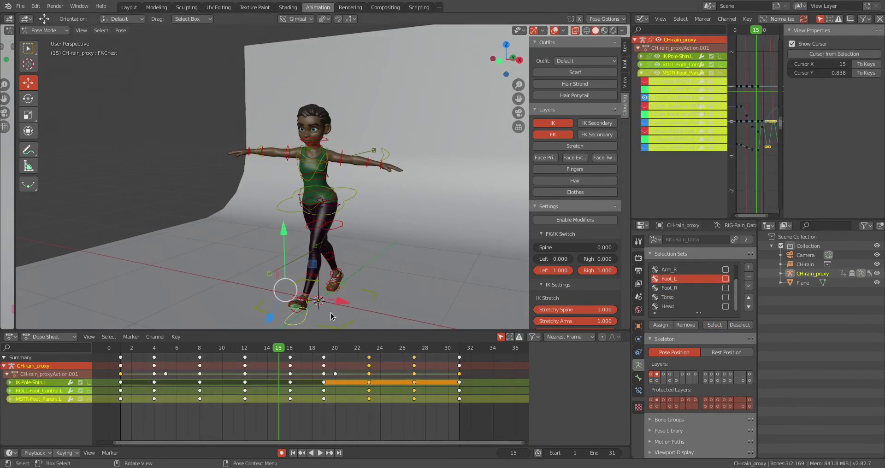
Select only the Foot_R set's bones and orbit around the character to check them.
left_click(666, 288)
left_click(485, 263)
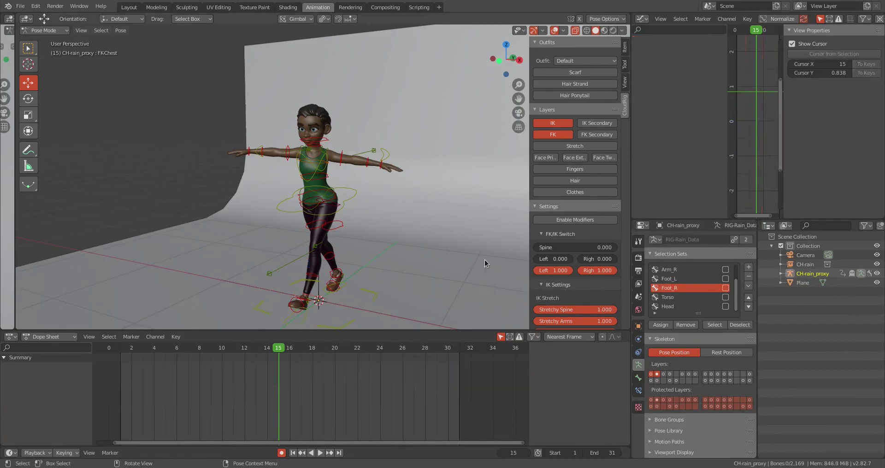
left_click(714, 326)
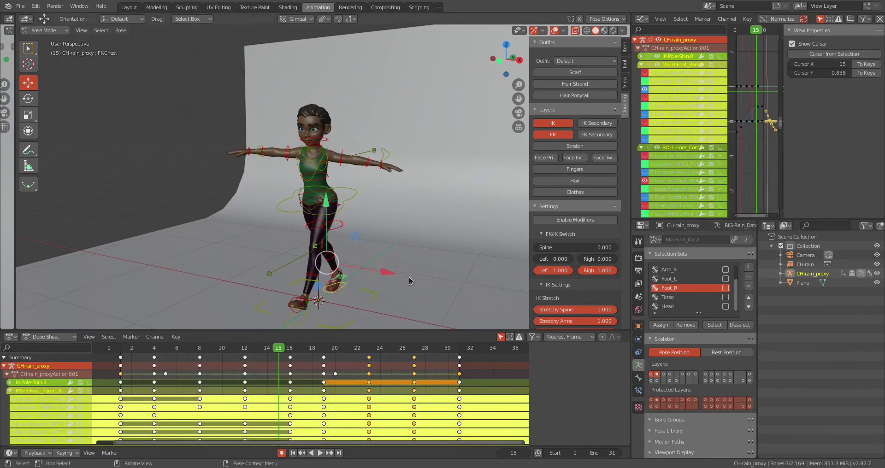
middle_click_drag(408, 278, 416, 238)
scroll(413, 229, "up", 3)
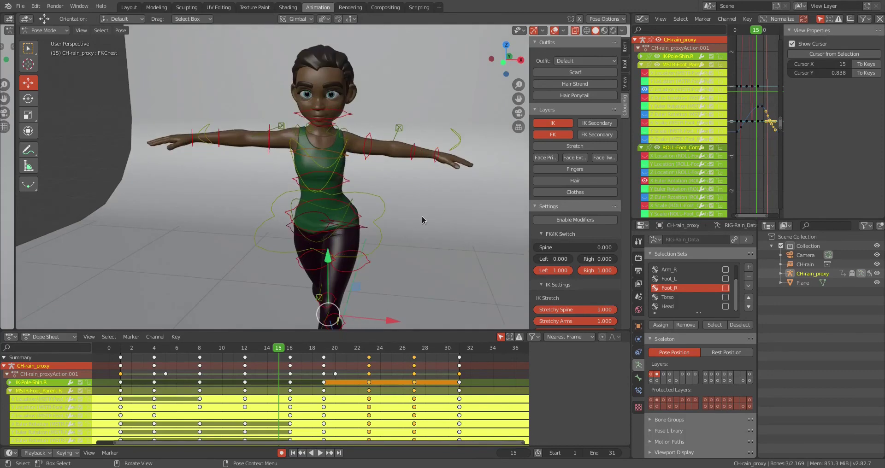
scroll(386, 261, "down", 3)
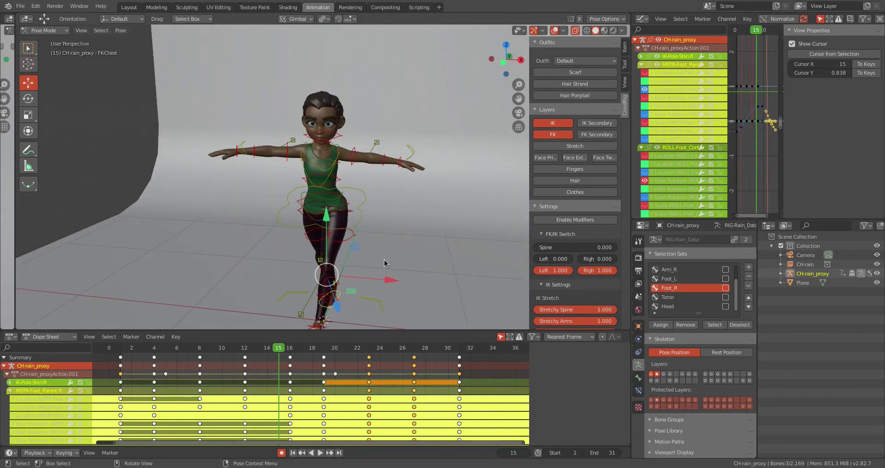
middle_click_drag(377, 261, 384, 273)
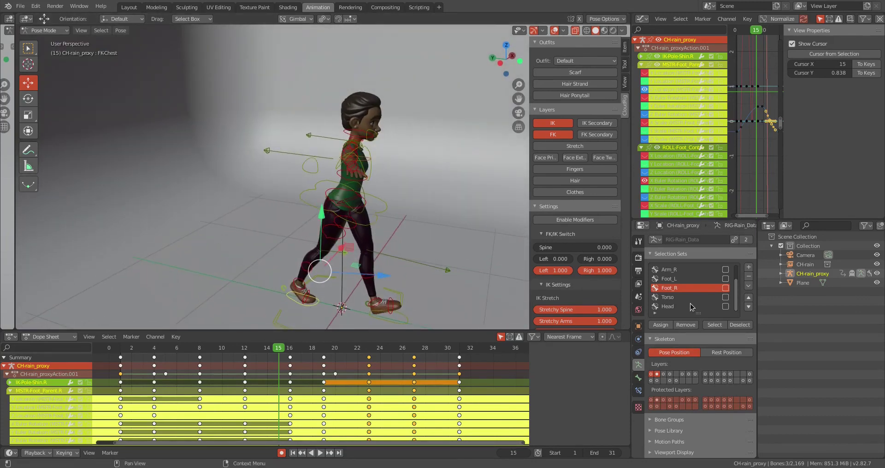
Select the Foot_L set's bones, then deselect all bones.
left_click(674, 279)
left_click(708, 325)
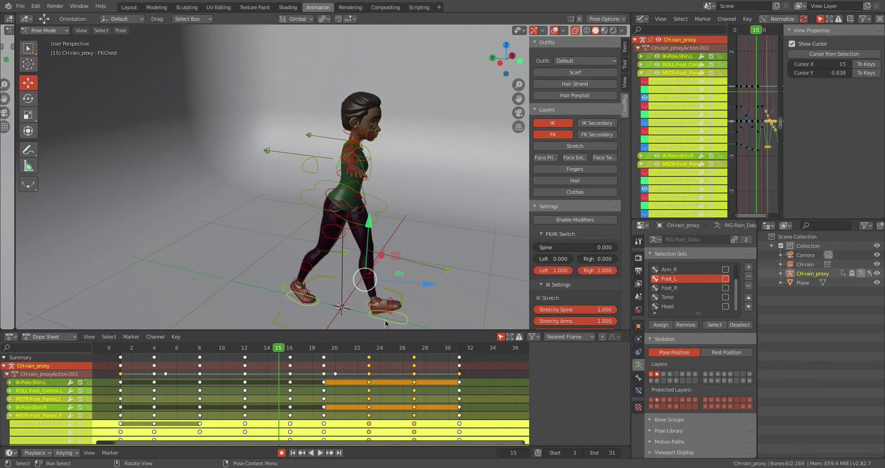
left_click(675, 287)
left_click(675, 297)
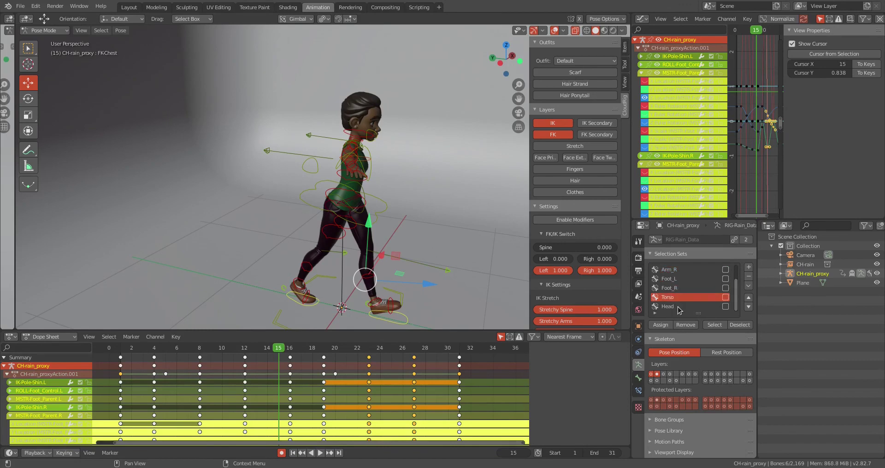
left_click(462, 202)
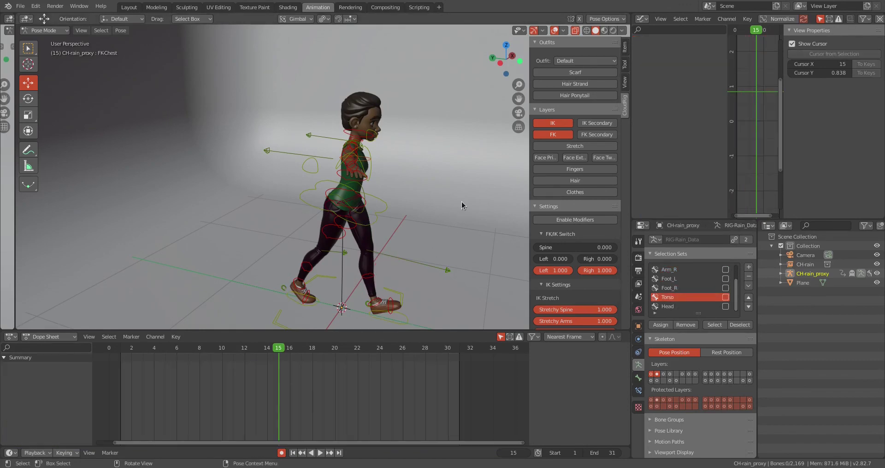
Select the Torso set's bones, check them from the front, then deselect.
left_click(714, 325)
middle_click_drag(446, 214, 364, 149)
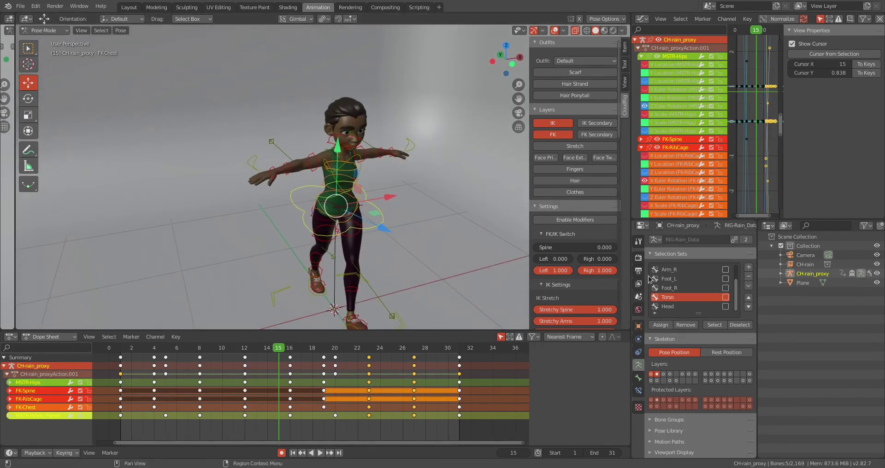
left_click(449, 223)
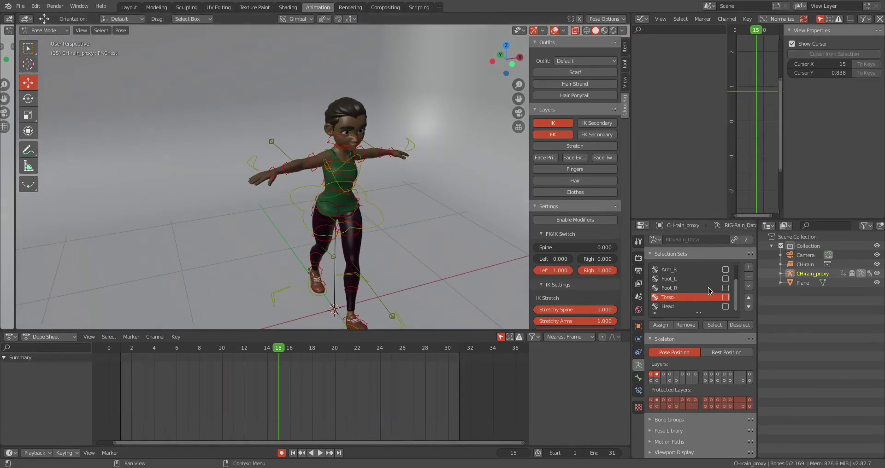
Select the Foot_R and Foot_L sets' bones together.
left_click(697, 288)
left_click(715, 326)
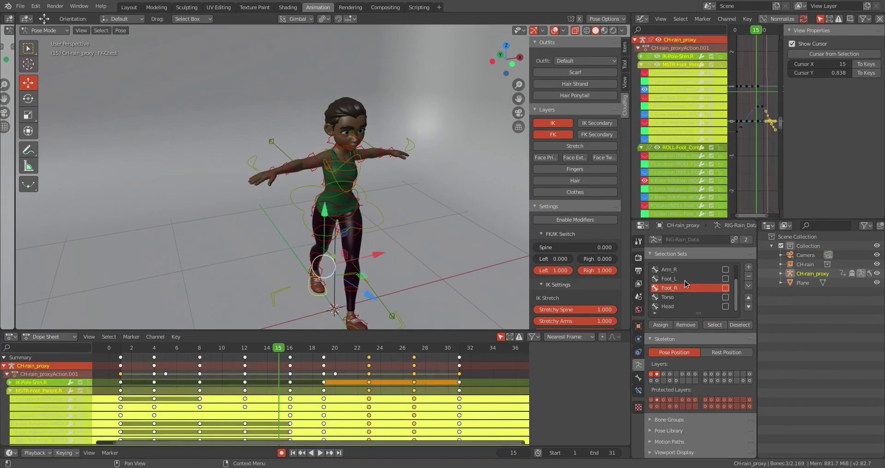
left_click(687, 279)
left_click(715, 325)
middle_click_drag(395, 281, 394, 308)
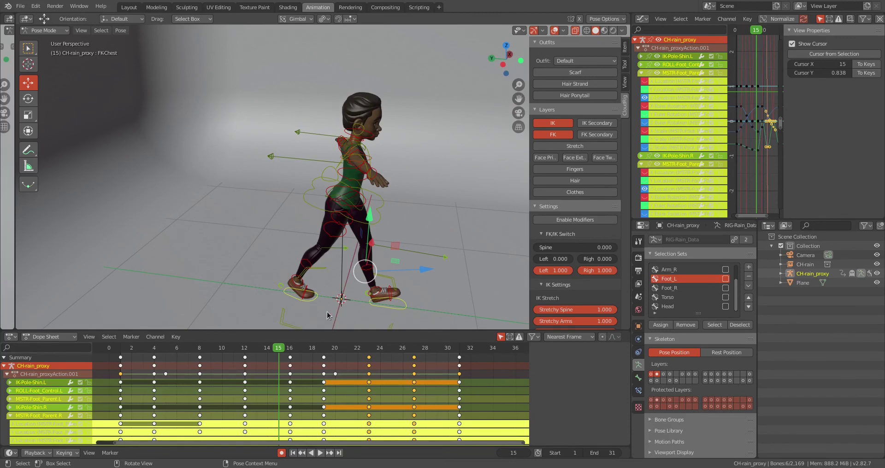
Clear the bone selection and zoom into a front view of the character.
left_click(453, 187)
middle_click_drag(452, 192, 406, 192)
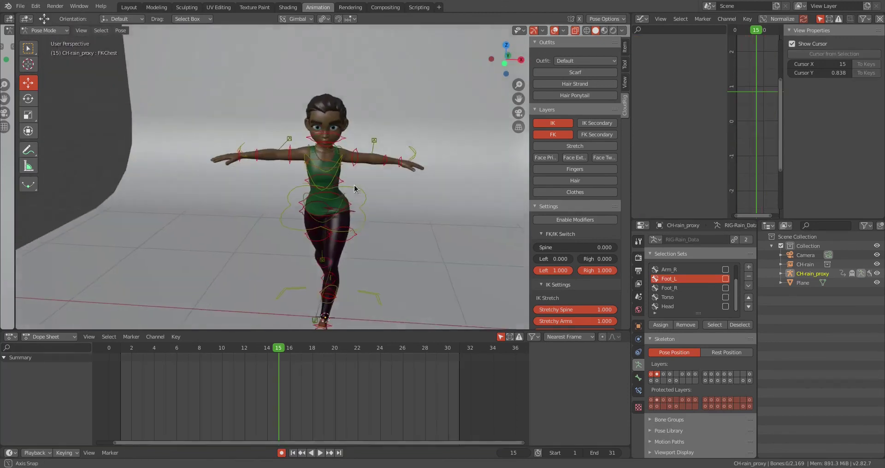
scroll(406, 192, "up", 3)
scroll(708, 299, "up", 2)
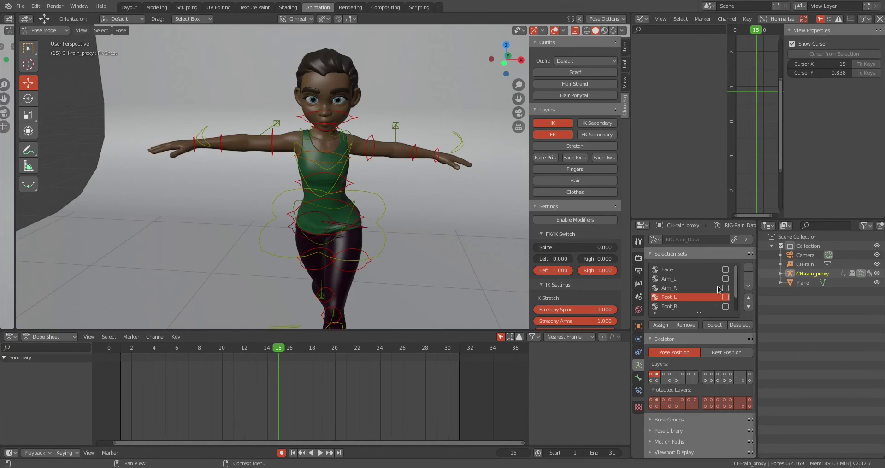